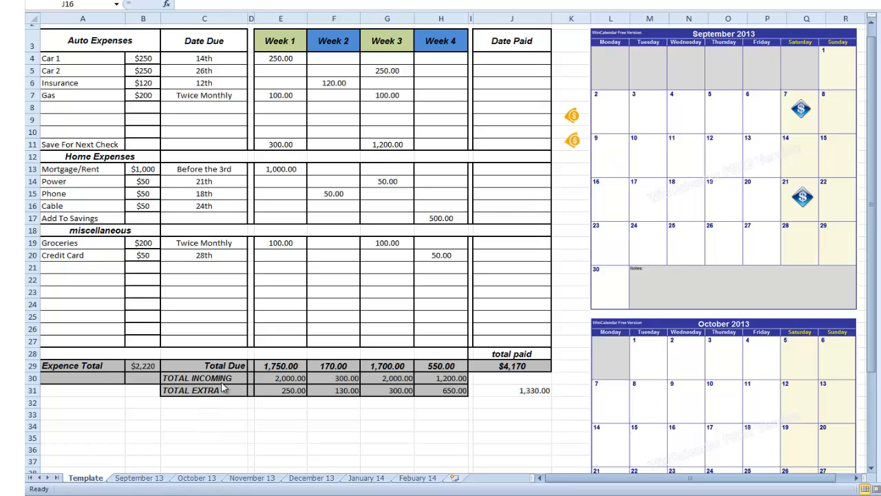
- Look over the car entries on the Template sheet, view the September 13 sheet, dismiss the color scheme notification and return to Template
{"action": "left_click", "coordinate": [60, 60]}
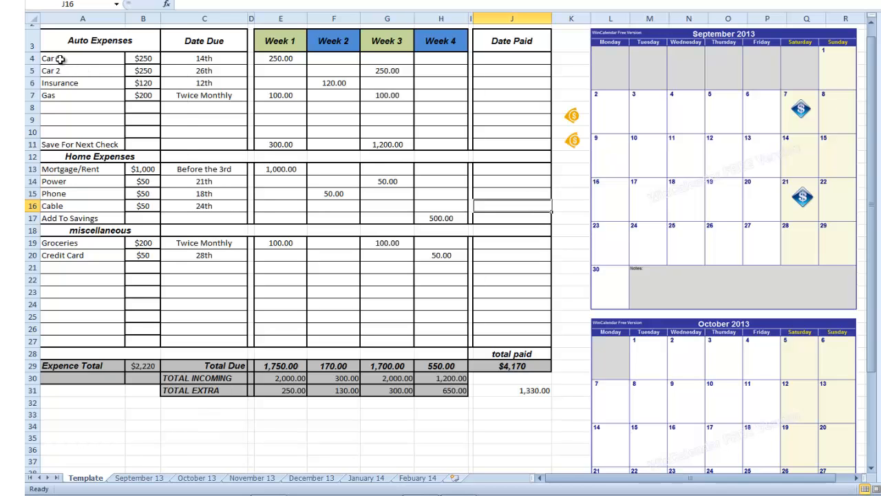
{"action": "mouse_move", "coordinate": [76, 483]}
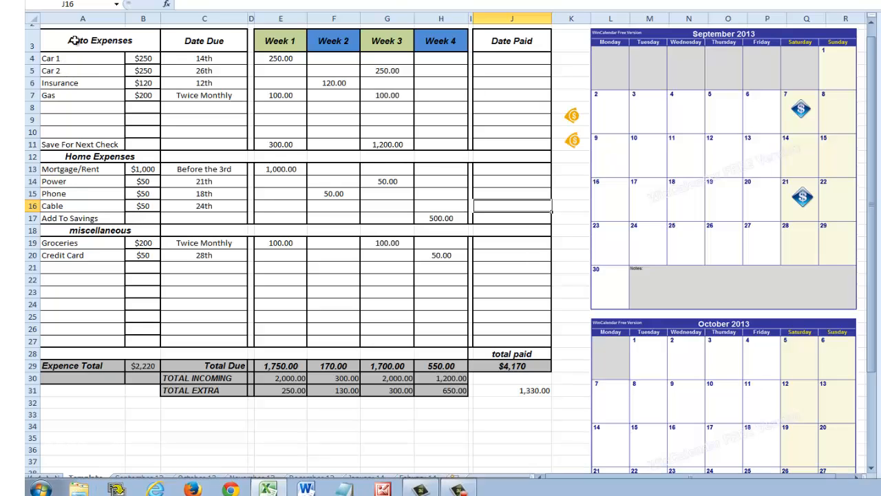
{"action": "left_click", "coordinate": [74, 61]}
{"action": "left_click", "coordinate": [75, 71]}
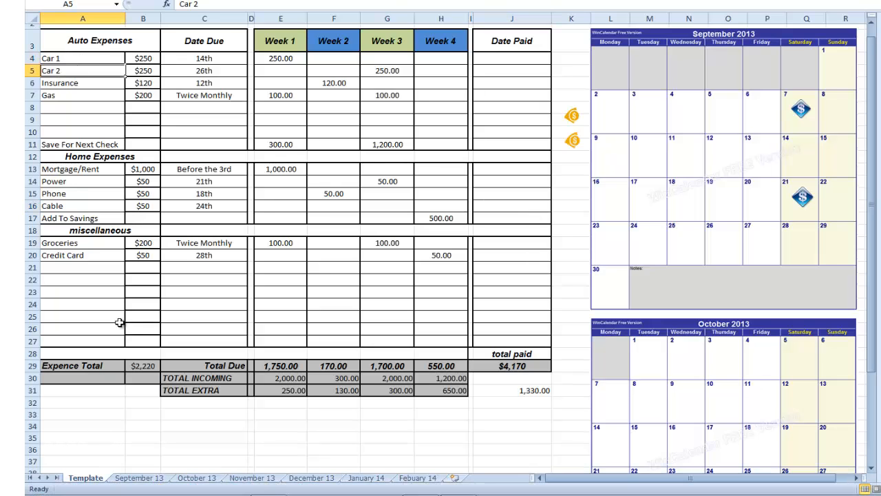
{"action": "left_click", "coordinate": [139, 477]}
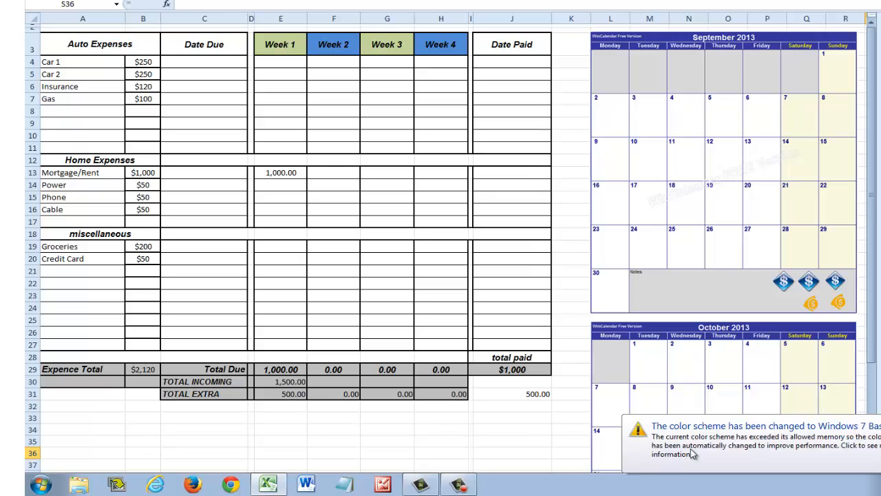
{"action": "left_click", "coordinate": [880, 426]}
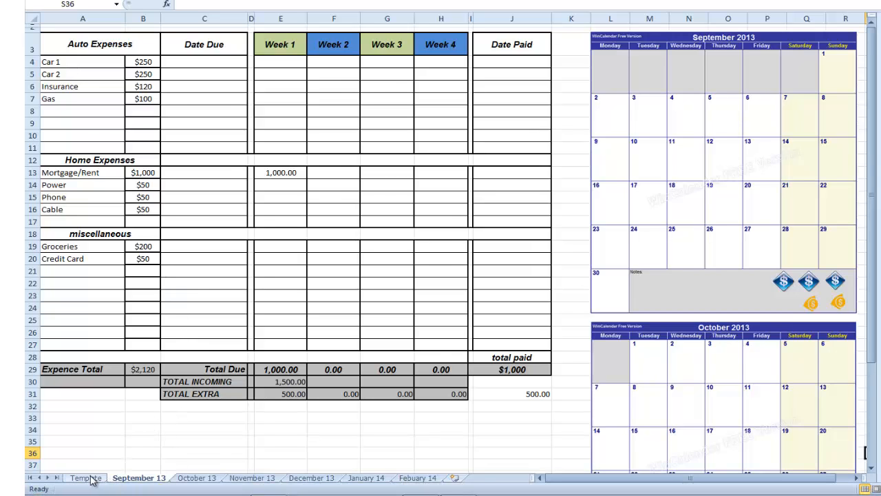
{"action": "left_click", "coordinate": [88, 478]}
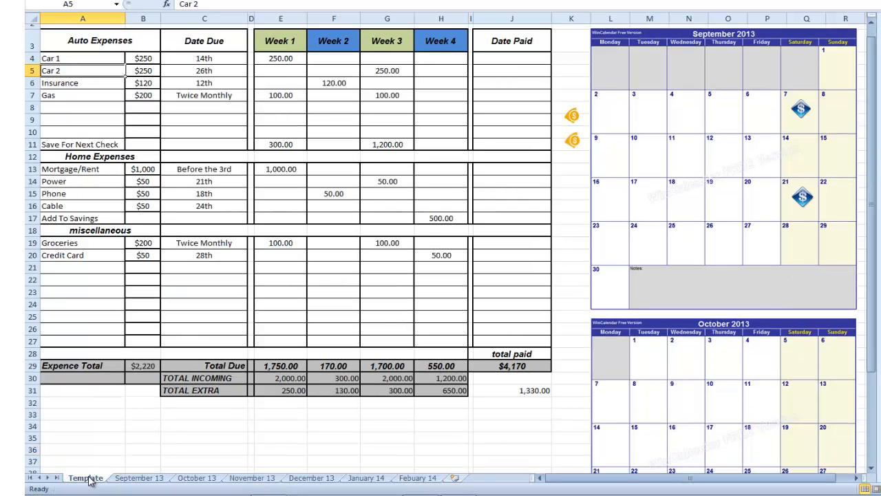
- Examine the Auto Expenses, Home Expenses and miscellaneous headings and the auto expense items listed on the Template sheet
{"action": "left_click", "coordinate": [71, 59]}
{"action": "left_click", "coordinate": [89, 42]}
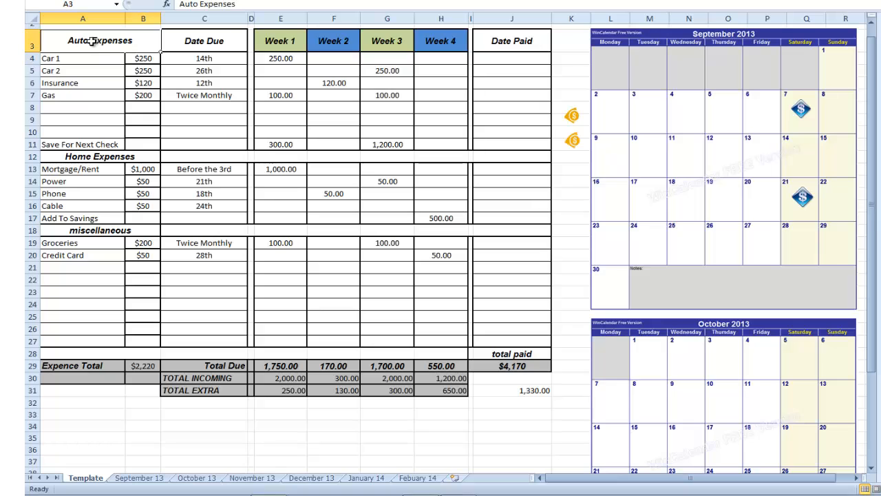
{"action": "left_click", "coordinate": [92, 155]}
{"action": "left_click", "coordinate": [101, 232]}
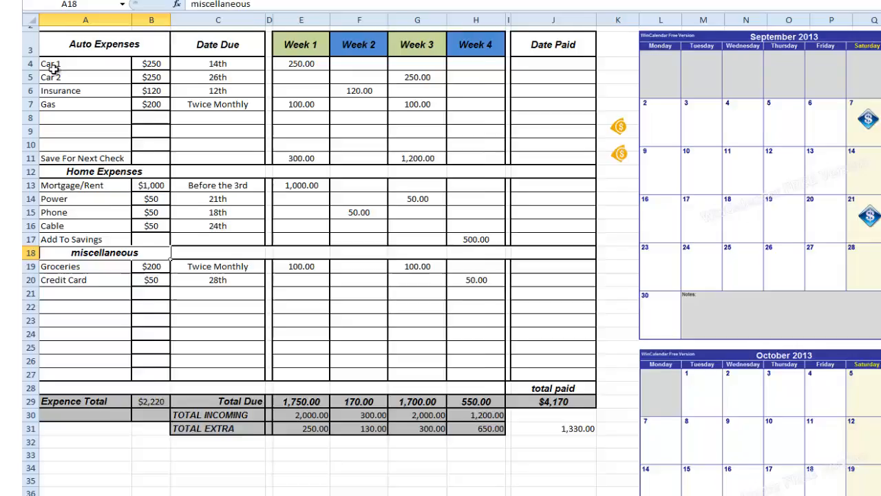
{"action": "left_click_drag", "start_coordinate": [53, 60], "coordinate": [61, 76]}
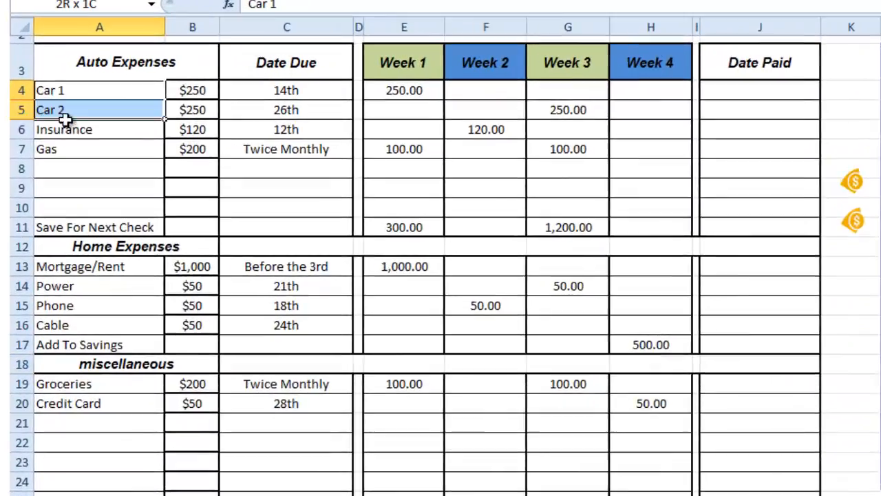
{"action": "left_click_drag", "start_coordinate": [64, 119], "coordinate": [77, 154]}
{"action": "left_click", "coordinate": [114, 186]}
- Review the Car 1 row's amount, due date and Week 1 payment, plus the Car 2 and Insurance entries
{"action": "left_click", "coordinate": [81, 93]}
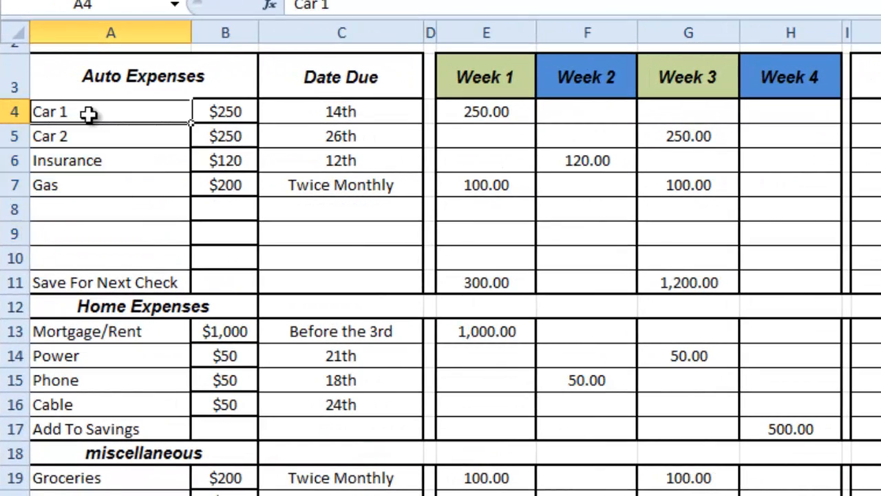
{"action": "left_click", "coordinate": [231, 113]}
{"action": "left_click", "coordinate": [117, 114]}
{"action": "left_click", "coordinate": [240, 112]}
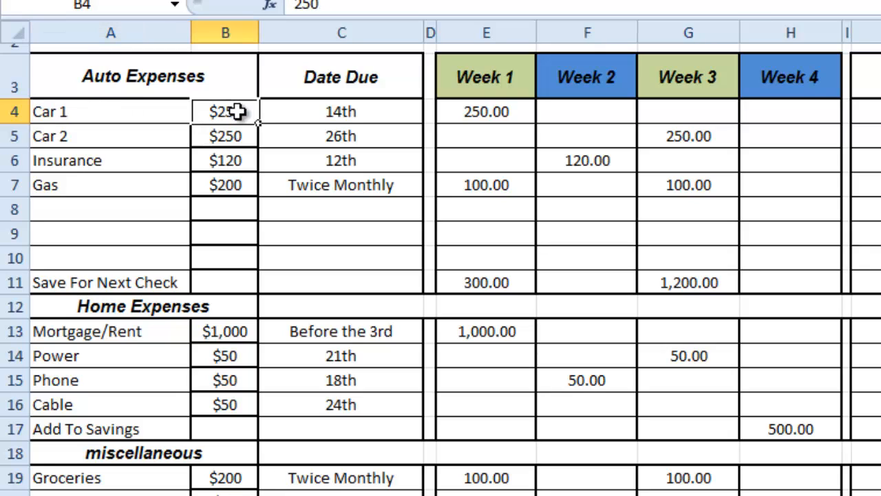
{"action": "left_click", "coordinate": [376, 115]}
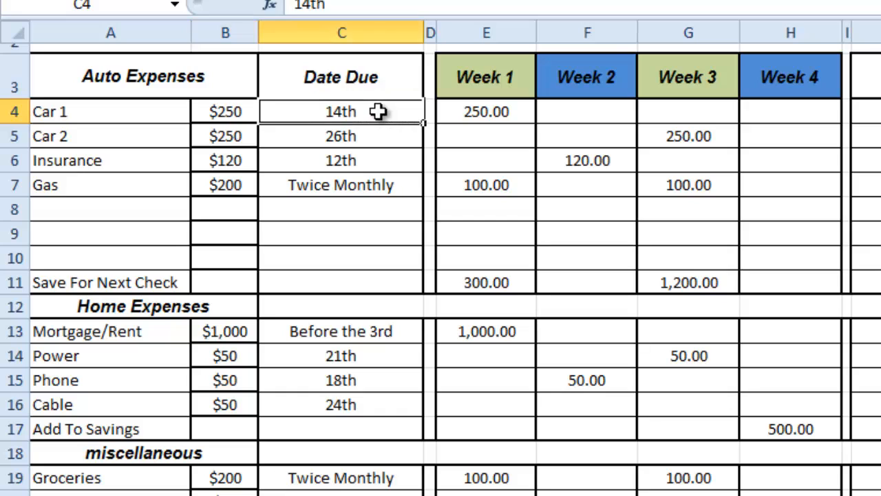
{"action": "left_click", "coordinate": [504, 112]}
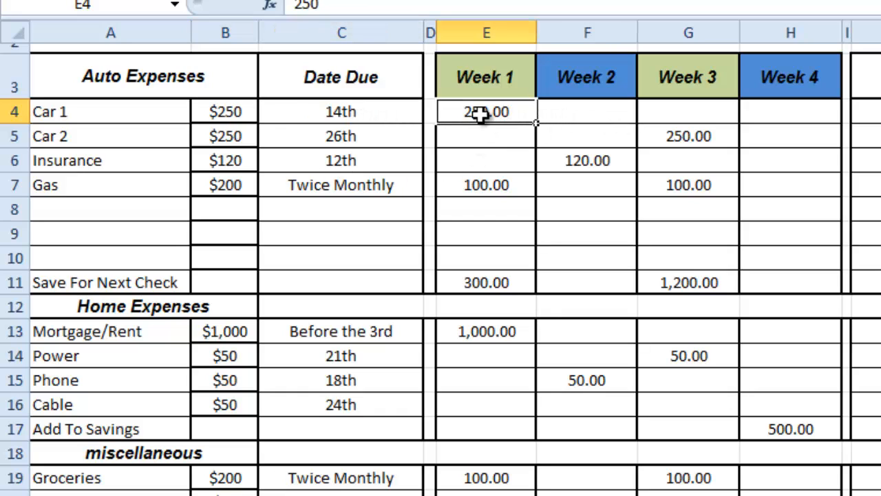
{"action": "left_click", "coordinate": [91, 138]}
{"action": "left_click", "coordinate": [86, 160]}
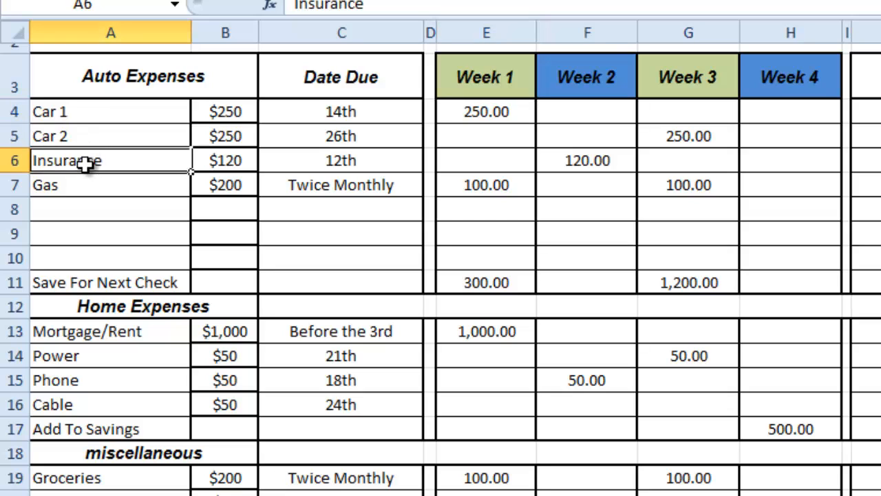
{"action": "left_click", "coordinate": [89, 137]}
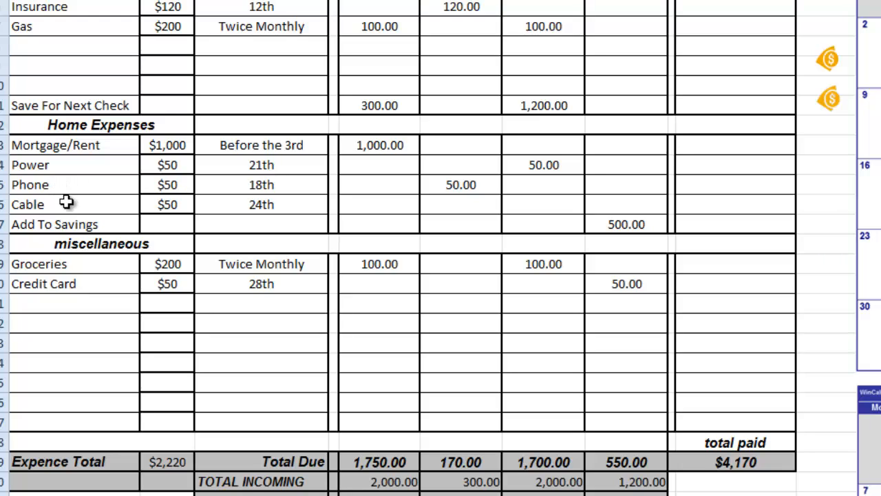
- Review the Add To Savings and Save For Next Check rows, and the filled and blank miscellaneous expense rows
{"action": "left_click", "coordinate": [87, 227]}
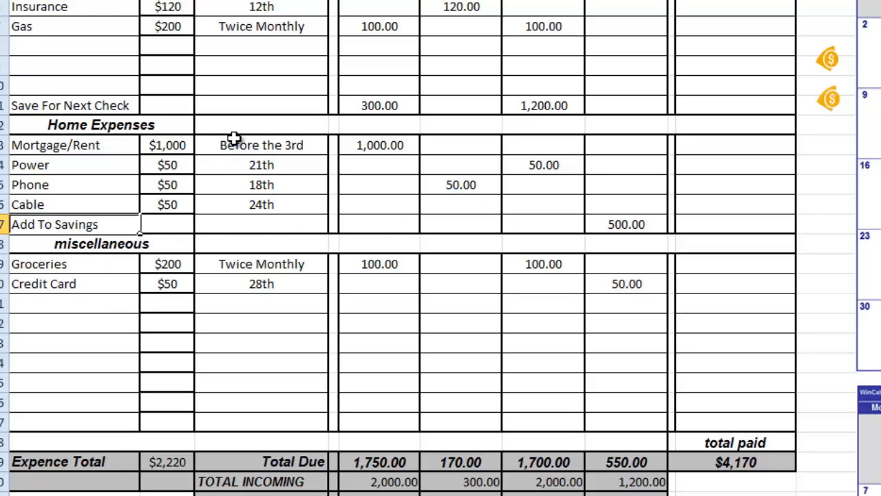
{"action": "left_click", "coordinate": [82, 104]}
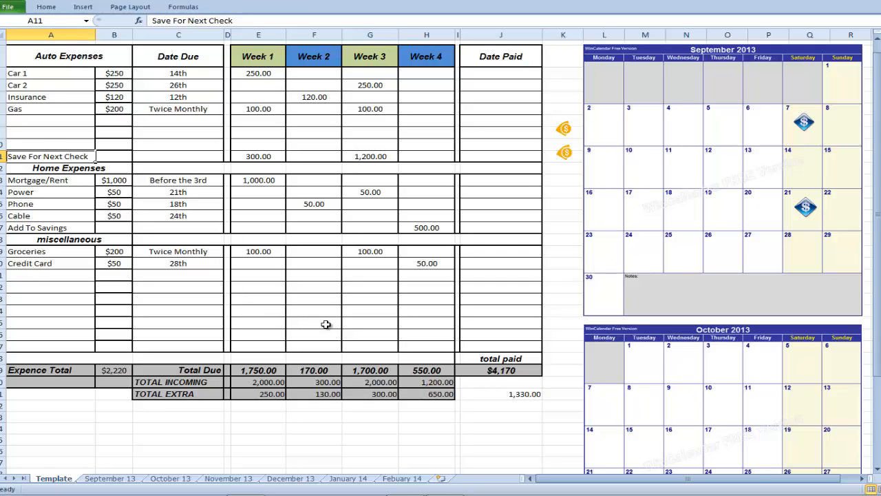
{"action": "left_click", "coordinate": [49, 252]}
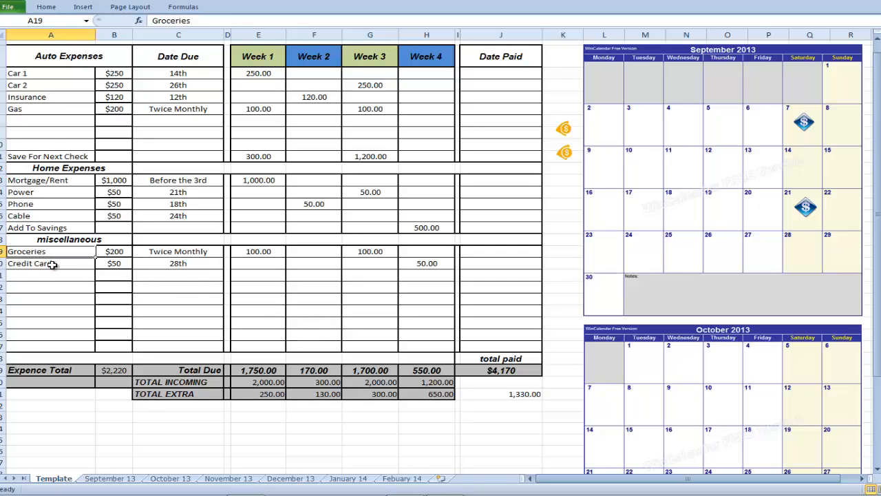
{"action": "left_click", "coordinate": [52, 264]}
{"action": "left_click", "coordinate": [53, 277]}
{"action": "left_click", "coordinate": [53, 288]}
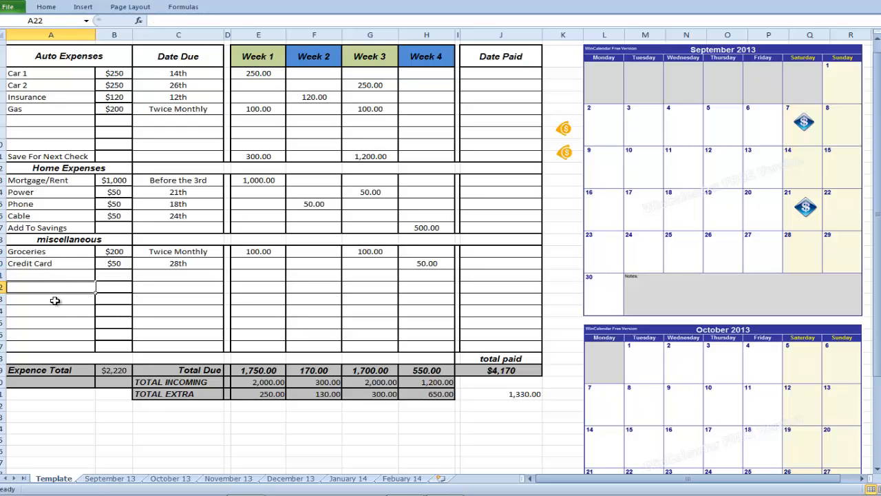
{"action": "left_click", "coordinate": [56, 299]}
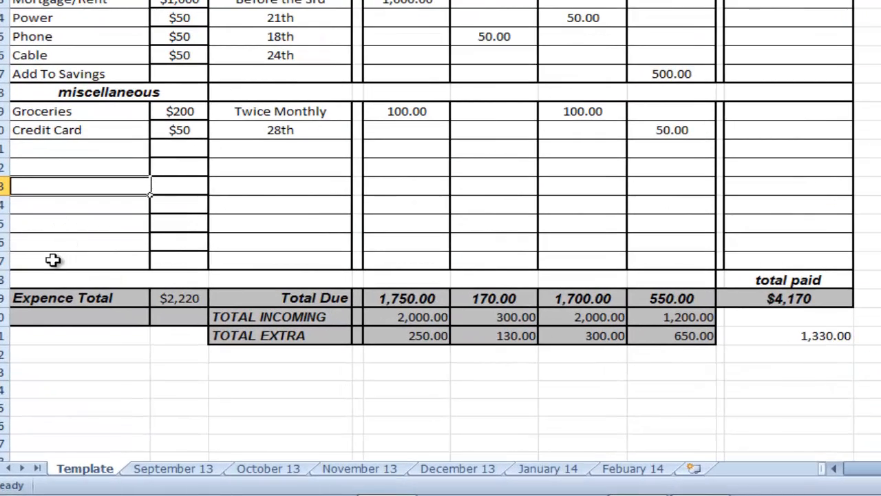
- Add a "hay for horses" expense of 200 in the last miscellaneous row (row 27) of the Template sheet
{"action": "left_click", "coordinate": [53, 260]}
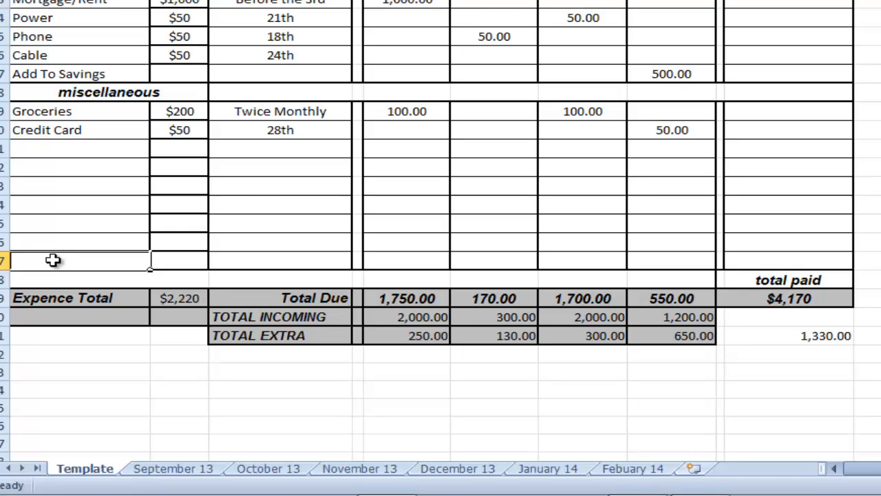
{"action": "type", "text": "hay"}
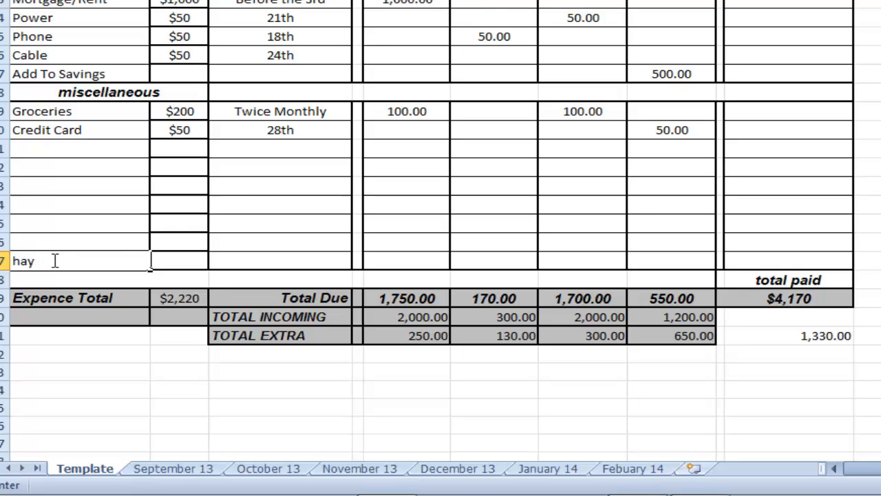
{"action": "type", "text": " for horses"}
{"action": "left_click", "coordinate": [182, 259]}
{"action": "type", "text": "200"}
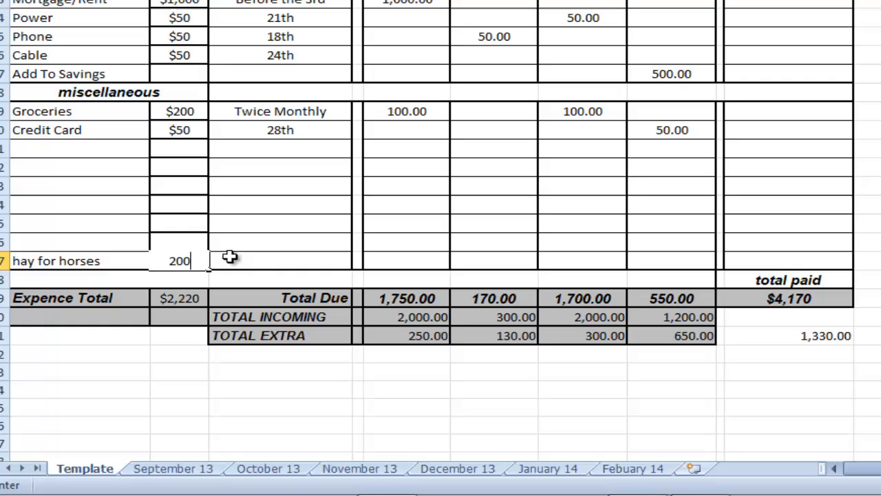
{"action": "left_click", "coordinate": [276, 254]}
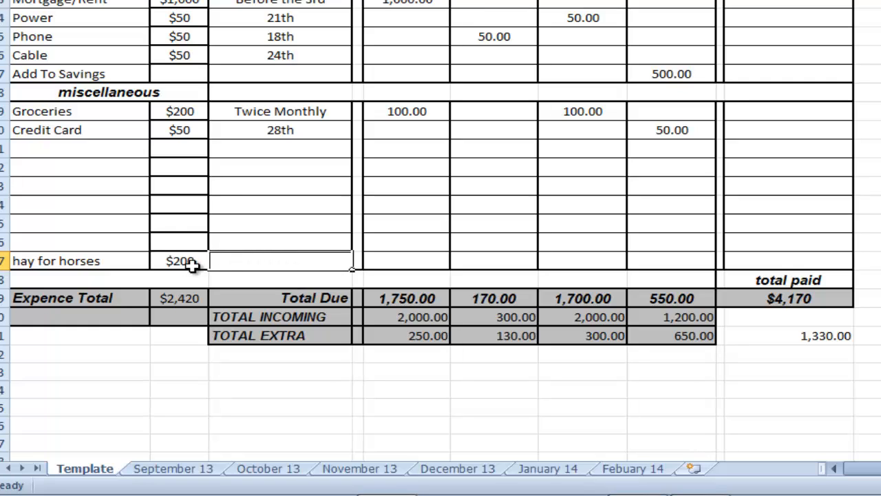
- Check the Expence Total label and its summed amount in B29
{"action": "left_click", "coordinate": [181, 301]}
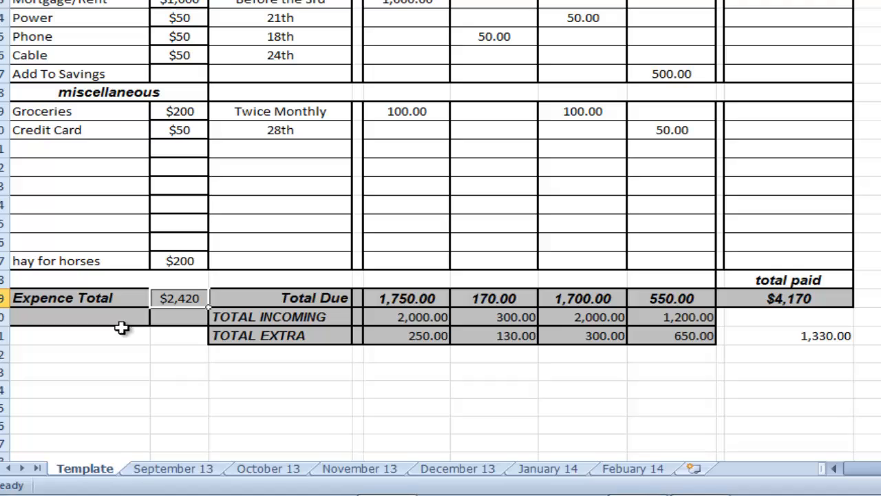
{"action": "left_click", "coordinate": [91, 296]}
{"action": "left_click", "coordinate": [184, 299]}
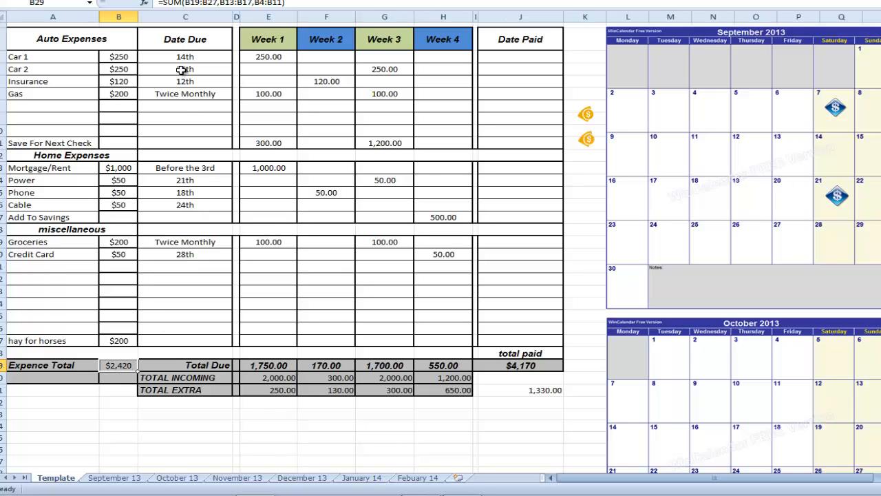
- Review the Date Due entries for Car 1, Car 2 and Gas, and the blank row below Gas
{"action": "left_click", "coordinate": [186, 56]}
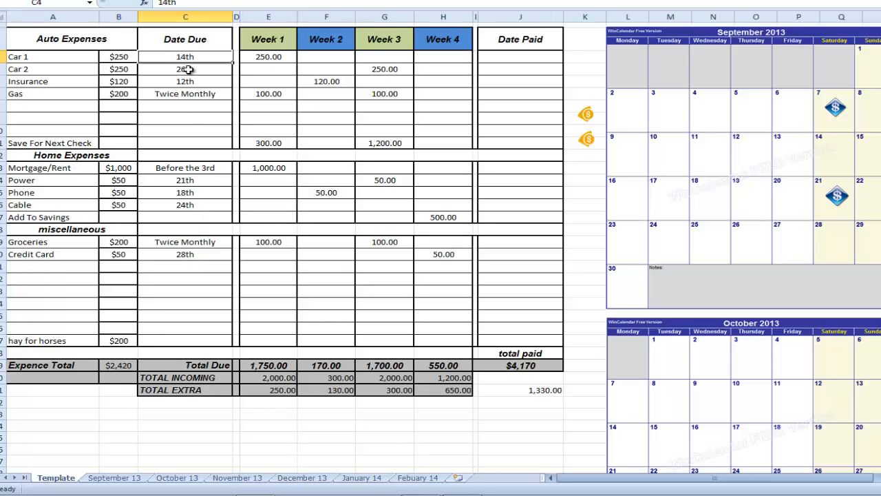
{"action": "left_click", "coordinate": [187, 68]}
{"action": "left_click", "coordinate": [186, 94]}
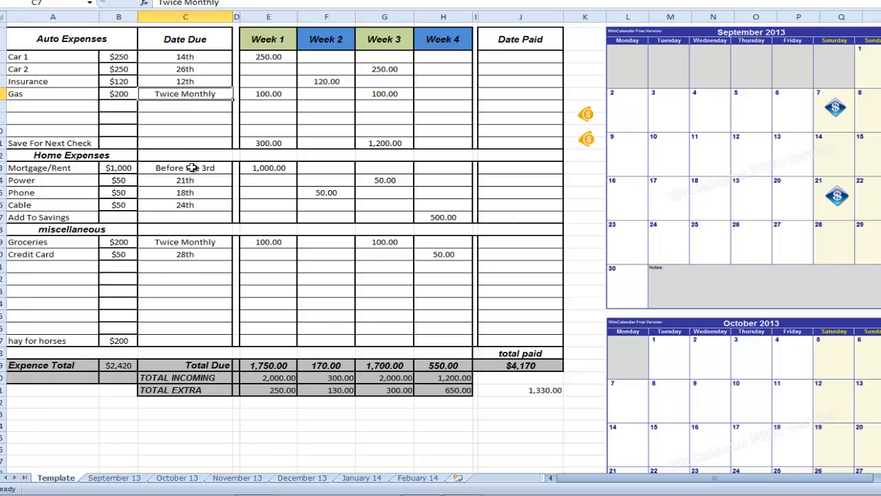
{"action": "left_click", "coordinate": [176, 107]}
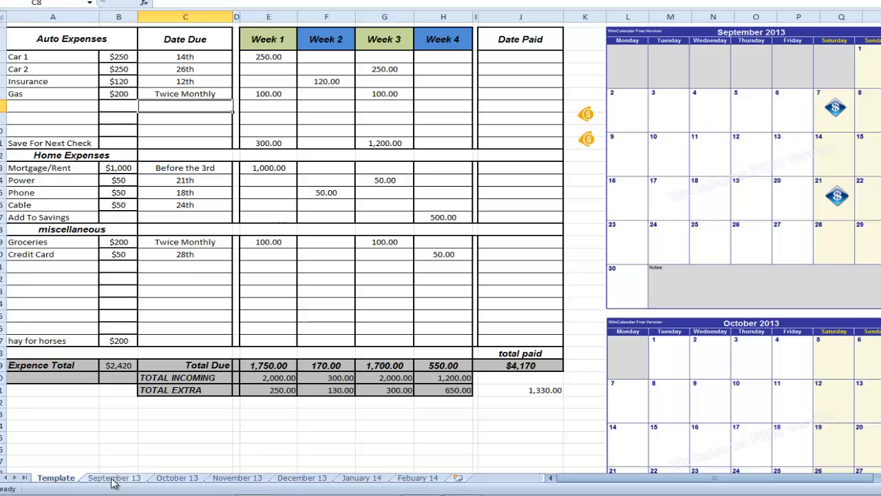
- On the November 13 sheet, enter "trash" under Home Expenses in row 14 with a Week 2 payment of 75
{"action": "left_click", "coordinate": [236, 480]}
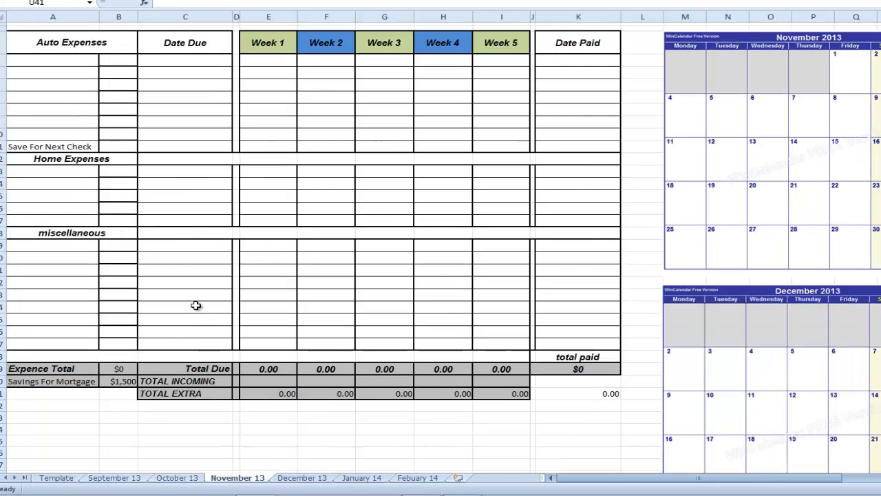
{"action": "left_click", "coordinate": [46, 180]}
{"action": "type", "text": "trash"}
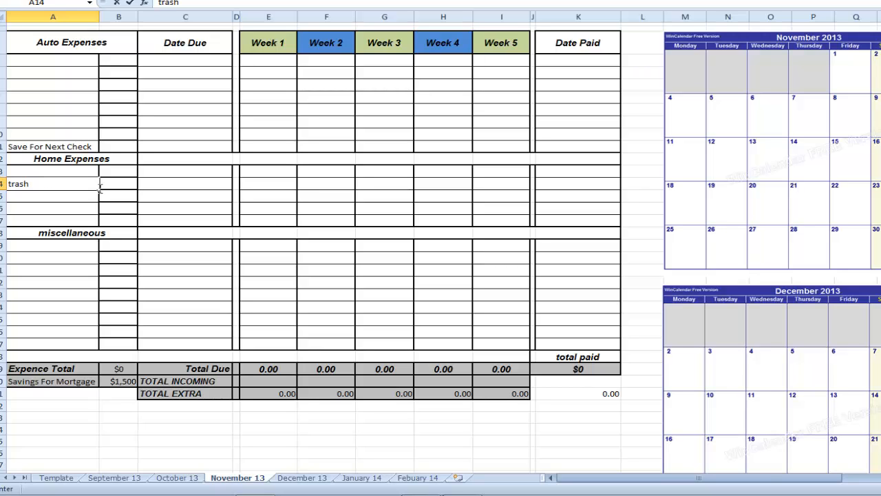
{"action": "left_click", "coordinate": [304, 184]}
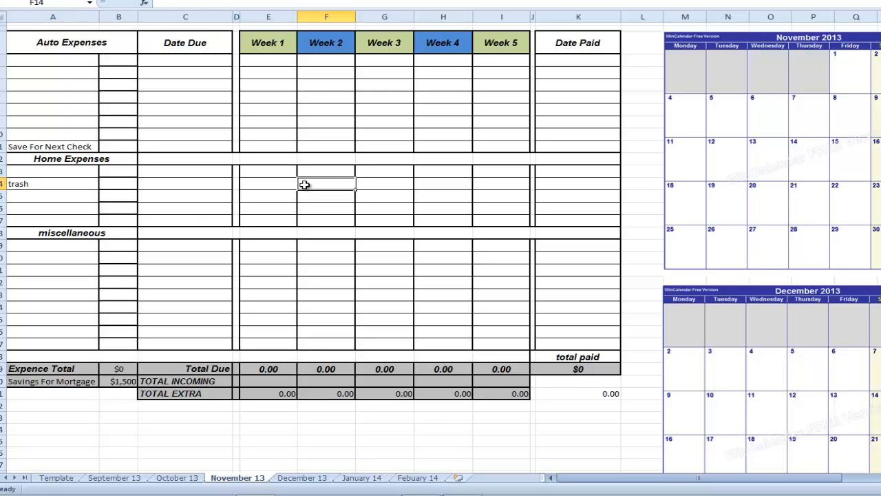
{"action": "double_click", "coordinate": [304, 184]}
{"action": "type", "text": "754"}
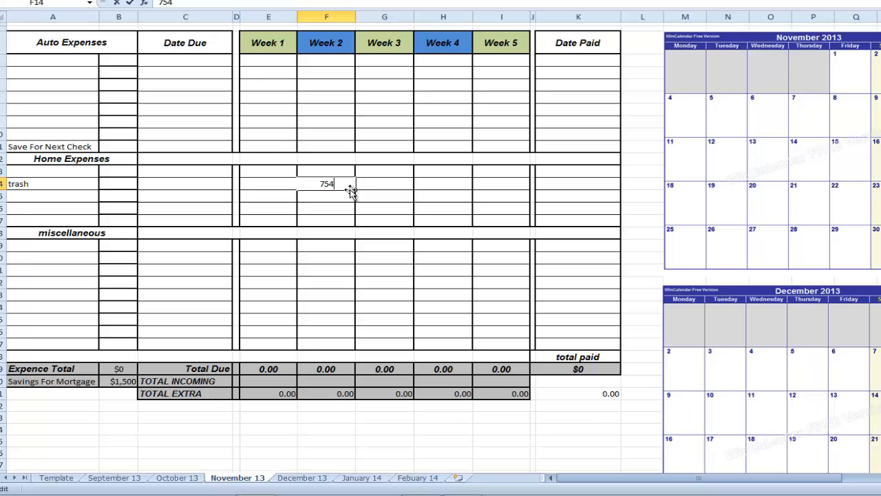
{"action": "key", "text": "BackSpace"}
{"action": "left_click", "coordinate": [374, 184]}
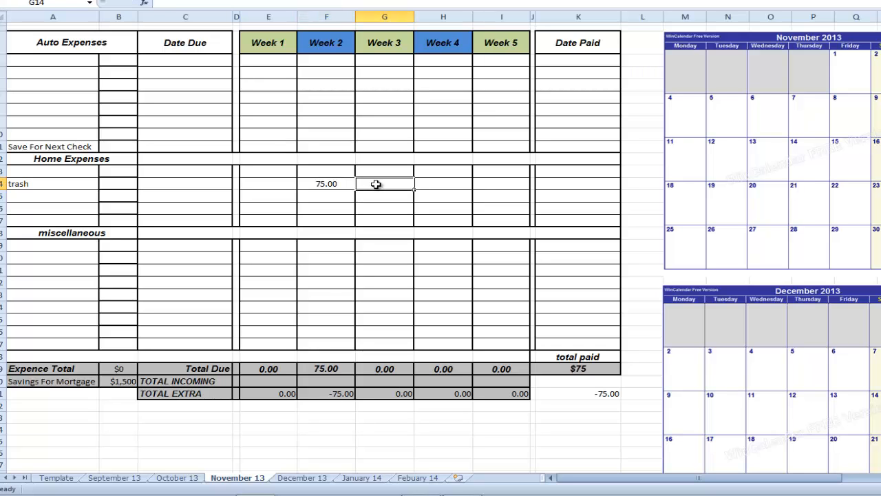
{"action": "left_click", "coordinate": [331, 185]}
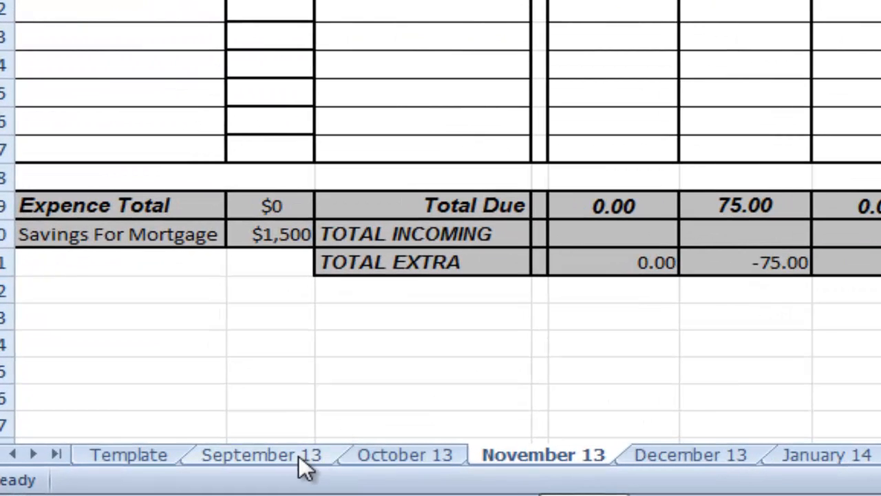
- Look over the September 13 sheet's expenses and calendars, and return to the Template sheet
{"action": "left_click", "coordinate": [126, 478]}
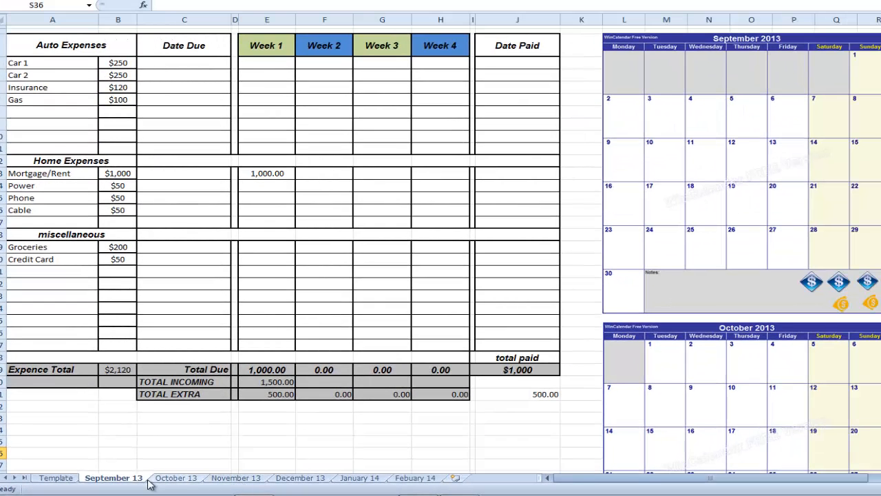
{"action": "left_click", "coordinate": [67, 478]}
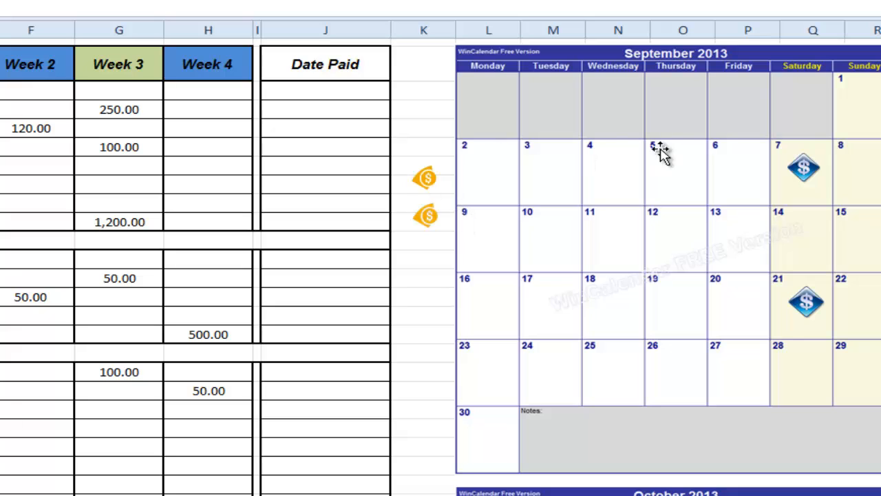
- Move the two blue dollar icons on the September 2013 calendar to Thursday the 12th and Thursday the 26th
{"action": "left_click", "coordinate": [800, 187]}
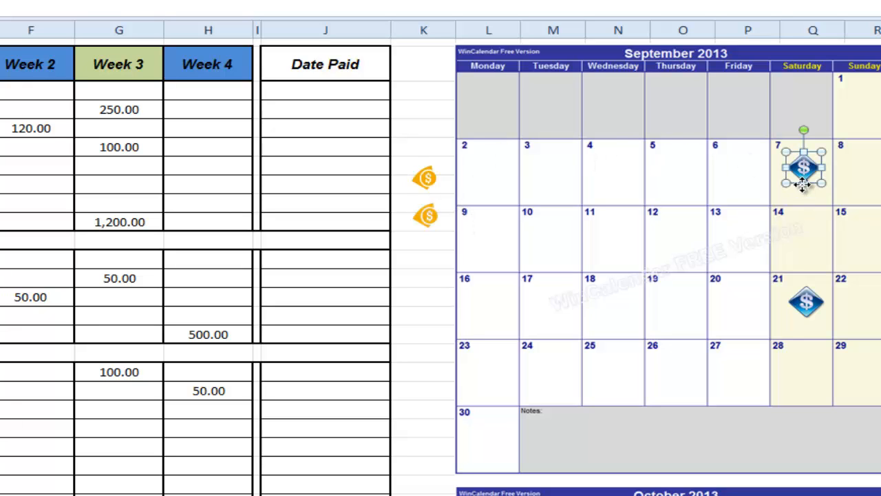
{"action": "mouse_move", "coordinate": [804, 173]}
{"action": "left_mouse_down"}
{"action": "mouse_move", "coordinate": [801, 200]}
{"action": "mouse_move", "coordinate": [814, 168]}
{"action": "left_mouse_up"}
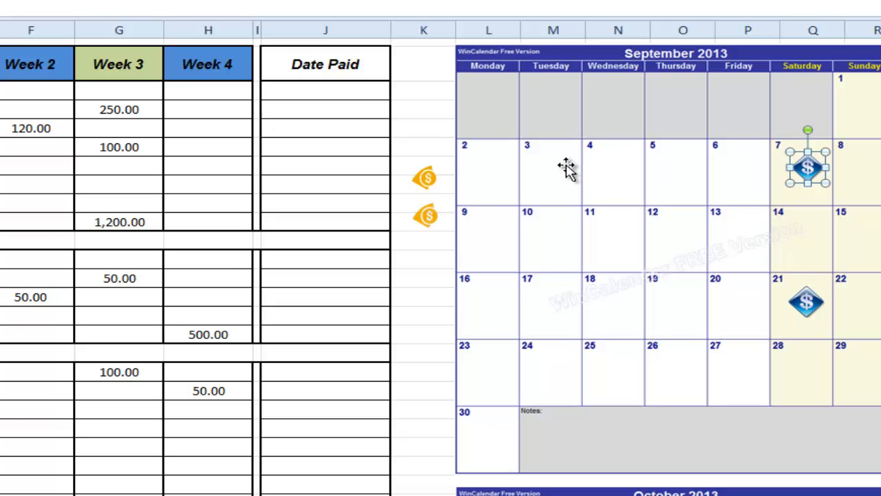
{"action": "left_click_drag", "start_coordinate": [803, 167], "coordinate": [659, 246]}
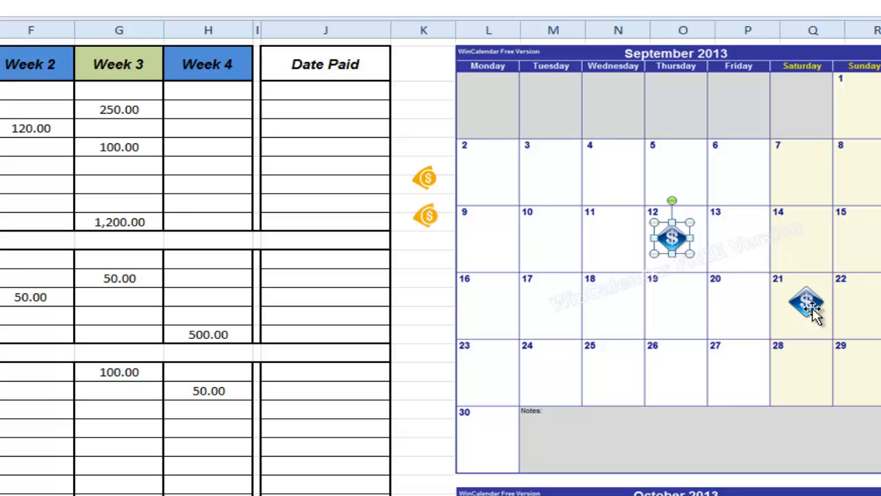
{"action": "left_click_drag", "start_coordinate": [814, 311], "coordinate": [815, 311]}
{"action": "left_click_drag", "start_coordinate": [813, 308], "coordinate": [680, 387]}
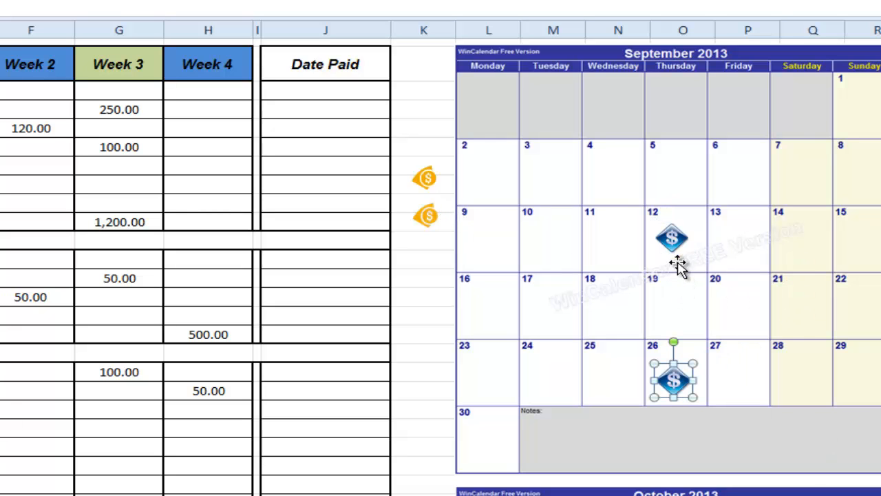
{"action": "key", "text": "Escape"}
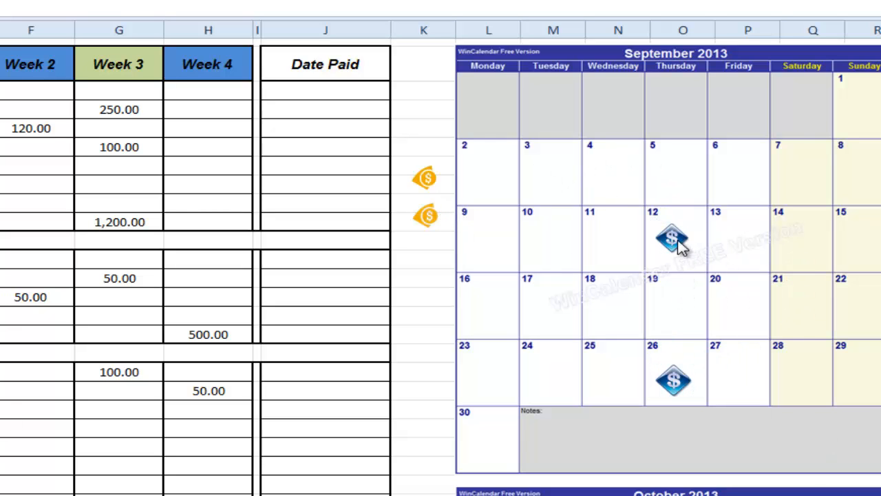
- Return the two blue dollar icons to Saturday the 7th and Saturday the 21st on the September 2013 calendar
{"action": "left_click", "coordinate": [663, 248]}
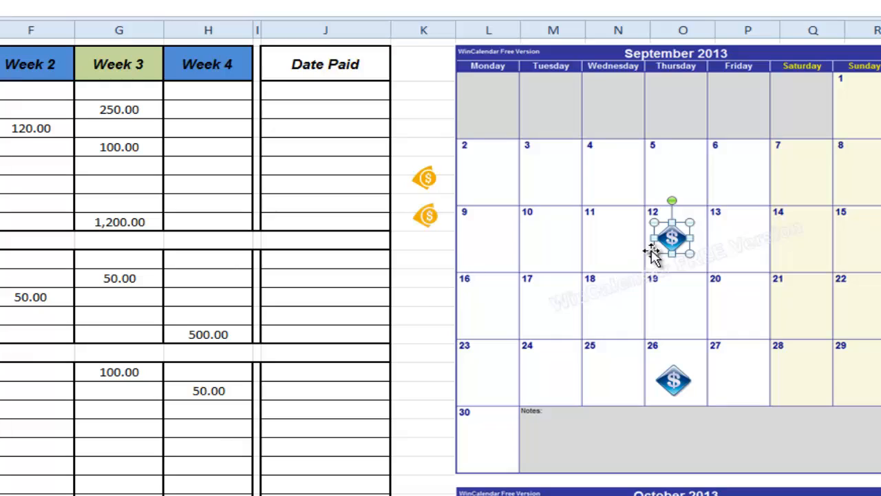
{"action": "left_click_drag", "start_coordinate": [655, 250], "coordinate": [789, 181]}
{"action": "left_click_drag", "start_coordinate": [677, 388], "coordinate": [817, 317]}
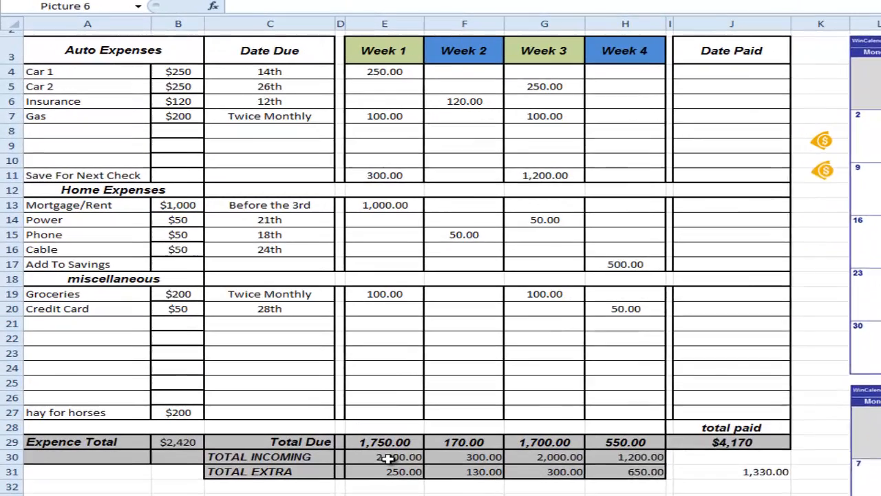
- Compare the weekly TOTAL INCOMING amounts with the Week 1 Save For Next Check amount and the Week 2 TOTAL EXTRA
{"action": "left_click", "coordinate": [389, 458]}
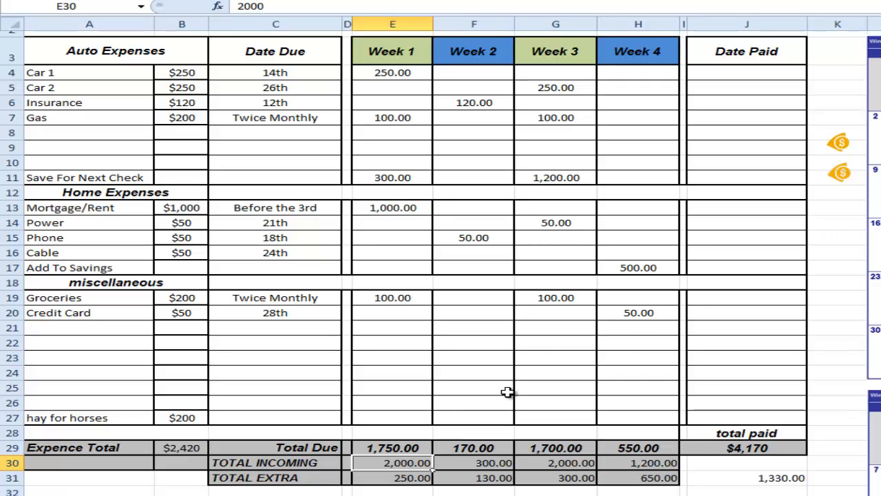
{"action": "left_click", "coordinate": [578, 467]}
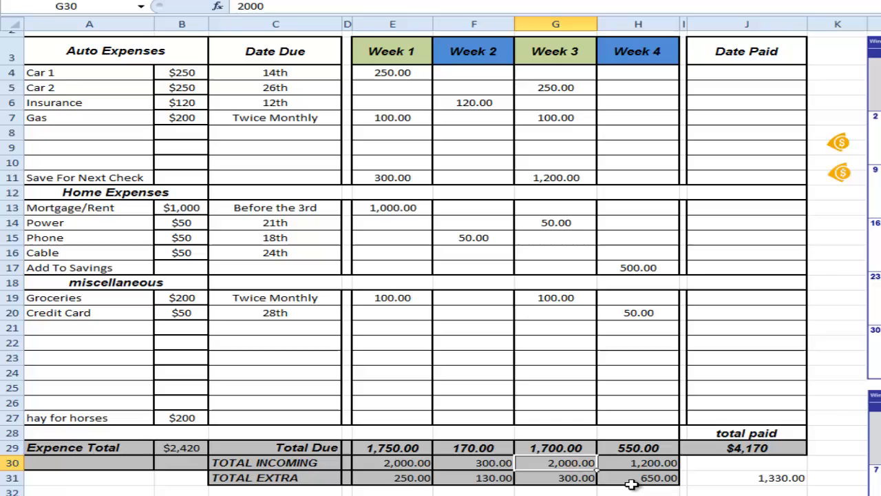
{"action": "left_click", "coordinate": [403, 466]}
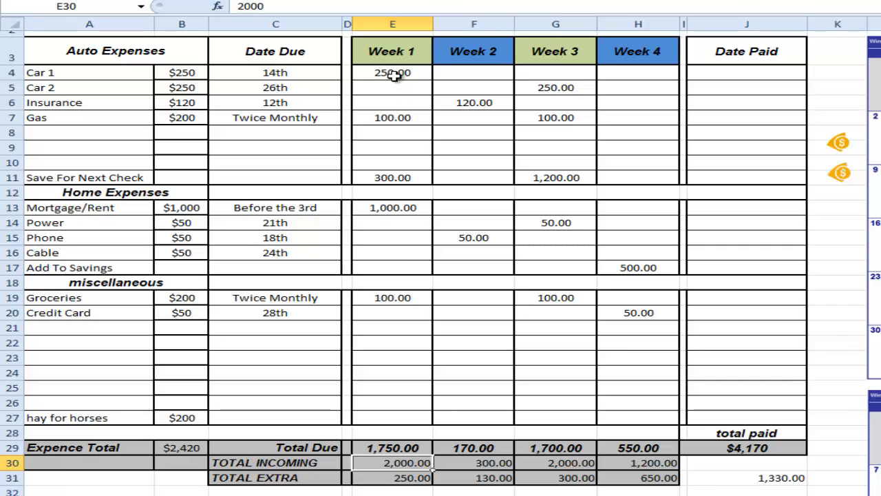
{"action": "left_click", "coordinate": [398, 176]}
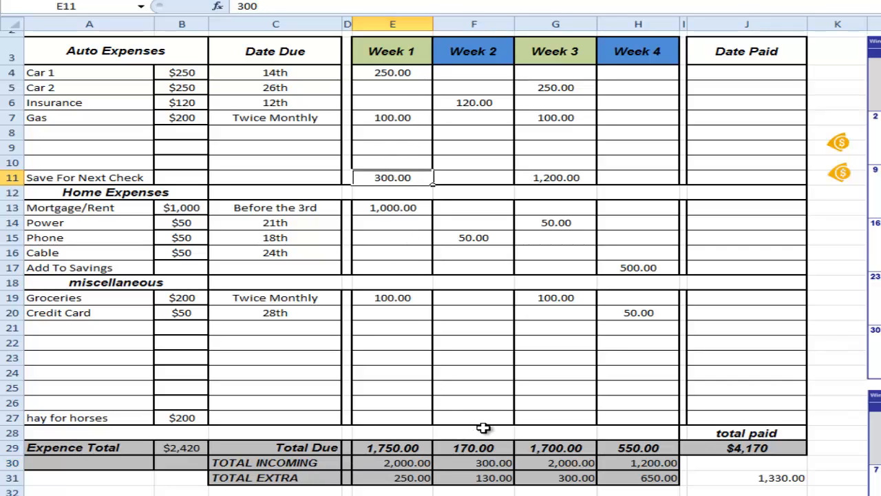
{"action": "left_click", "coordinate": [487, 479]}
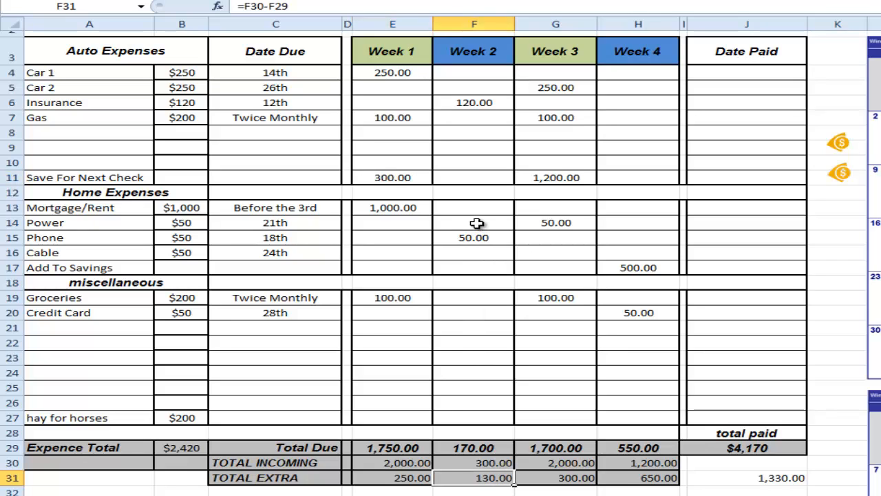
{"action": "left_click", "coordinate": [396, 176]}
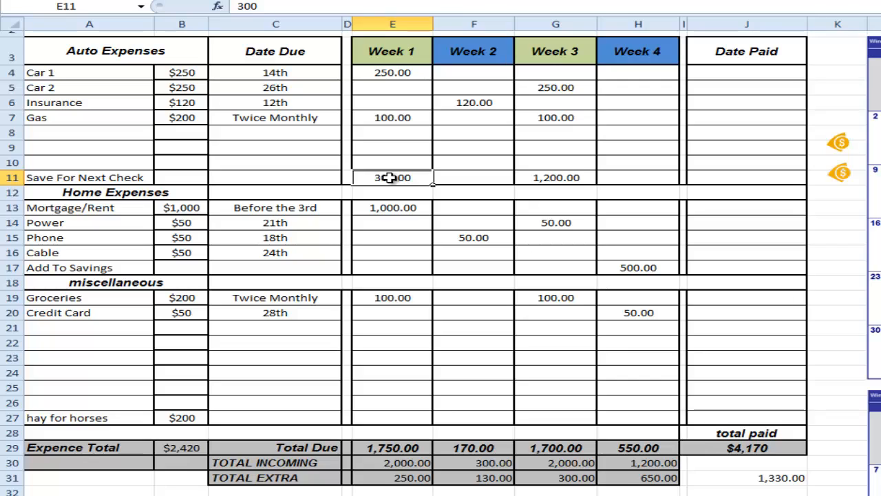
{"action": "left_click", "coordinate": [486, 466]}
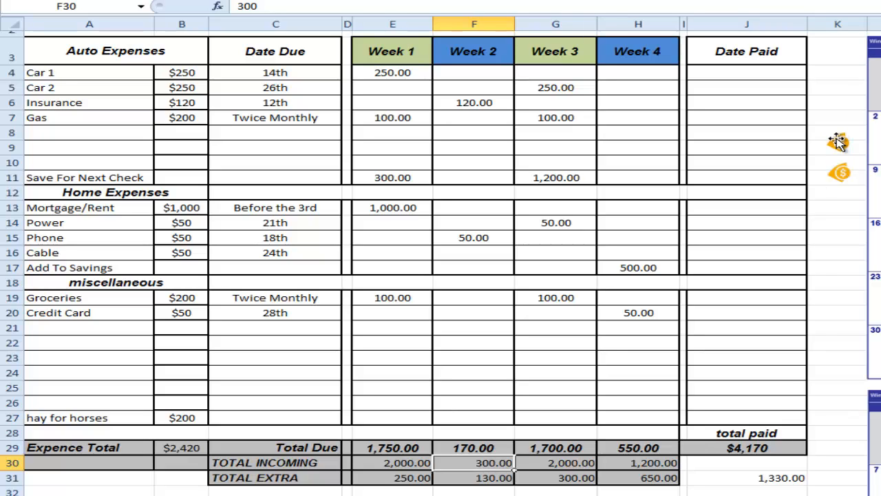
- Place the two orange dollar icons from column K on Saturday the 14th and Saturday the 28th of the September 2013 calendar
{"action": "left_click_drag", "start_coordinate": [836, 141], "coordinate": [837, 117]}
{"action": "left_click", "coordinate": [843, 158]}
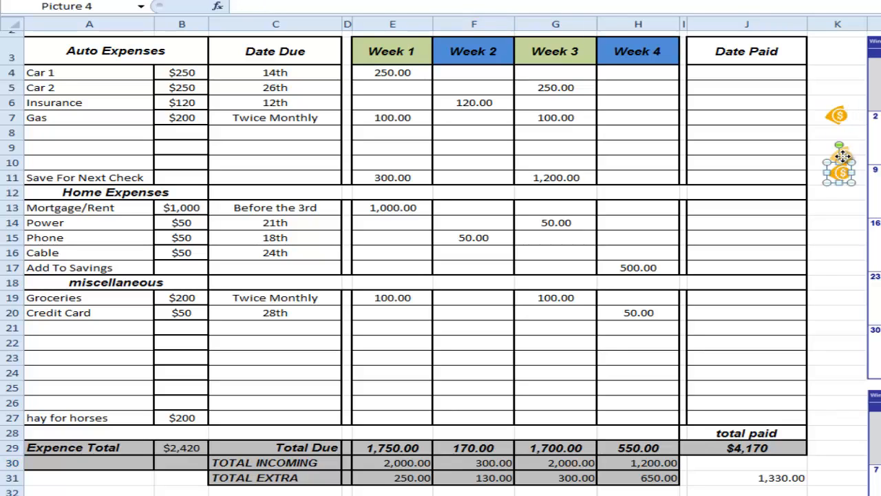
{"action": "left_click_drag", "start_coordinate": [843, 157], "coordinate": [843, 157]}
{"action": "left_click", "coordinate": [840, 117]}
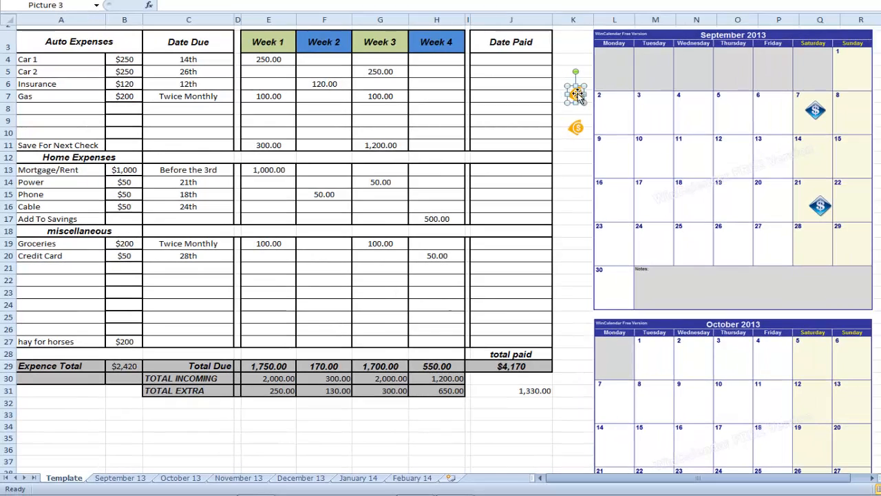
{"action": "left_click_drag", "start_coordinate": [577, 94], "coordinate": [807, 160]}
{"action": "left_click_drag", "start_coordinate": [578, 131], "coordinate": [817, 247]}
{"action": "left_click_drag", "start_coordinate": [806, 164], "coordinate": [815, 162]}
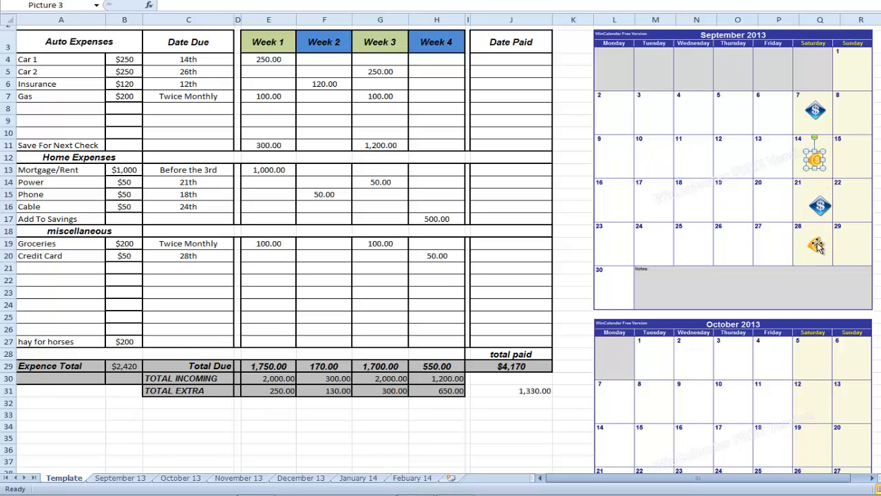
{"action": "left_click", "coordinate": [818, 207]}
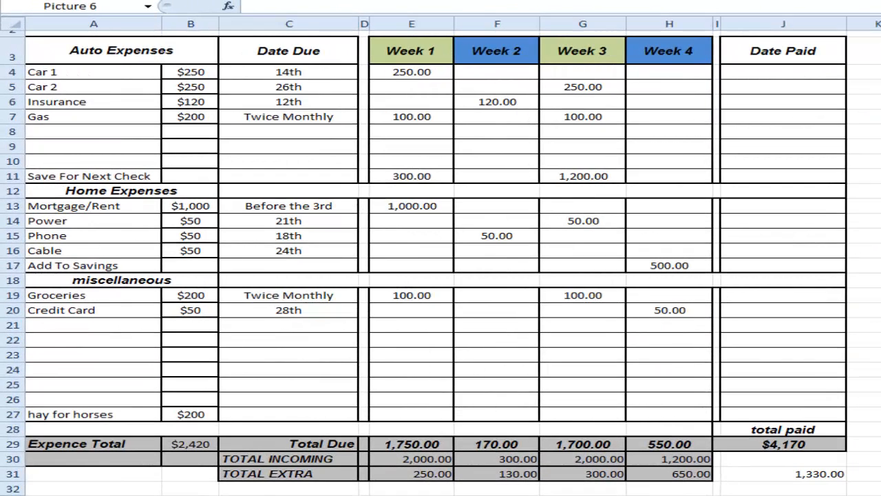
- Review the TOTAL INCOMING and TOTAL EXTRA cells for Week 1 and Week 2
{"action": "left_click", "coordinate": [505, 459]}
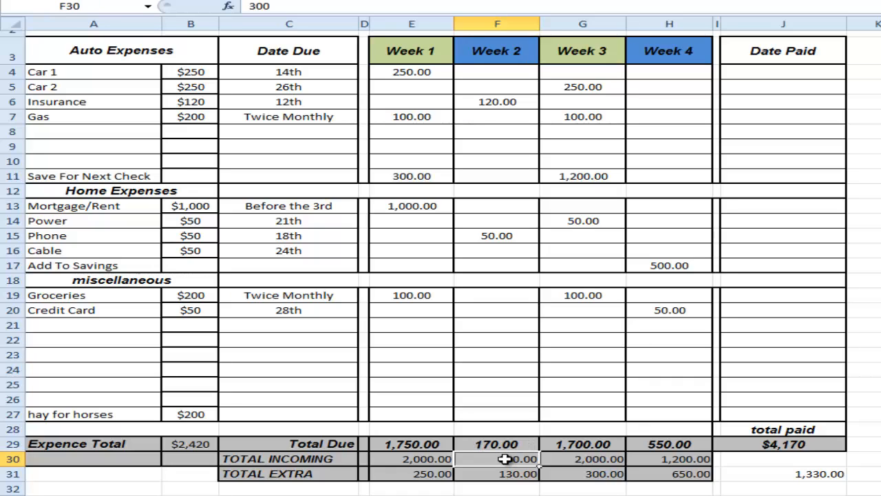
{"action": "left_click", "coordinate": [423, 460]}
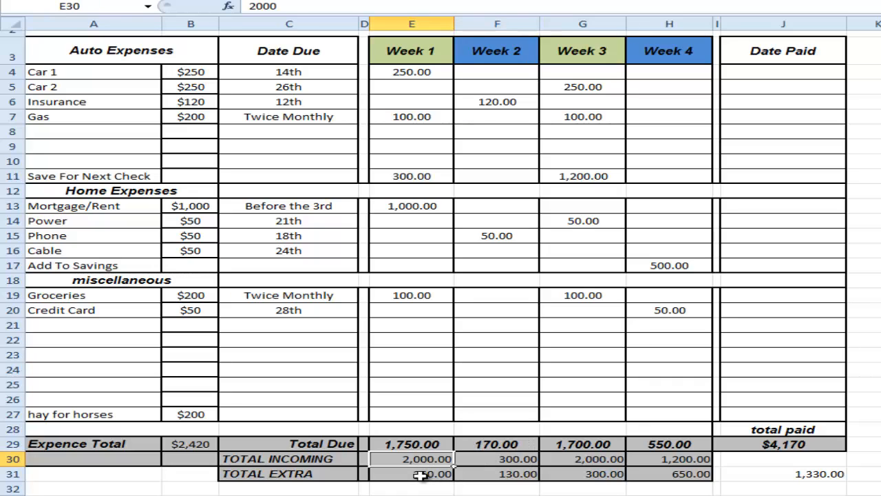
{"action": "left_click", "coordinate": [296, 473]}
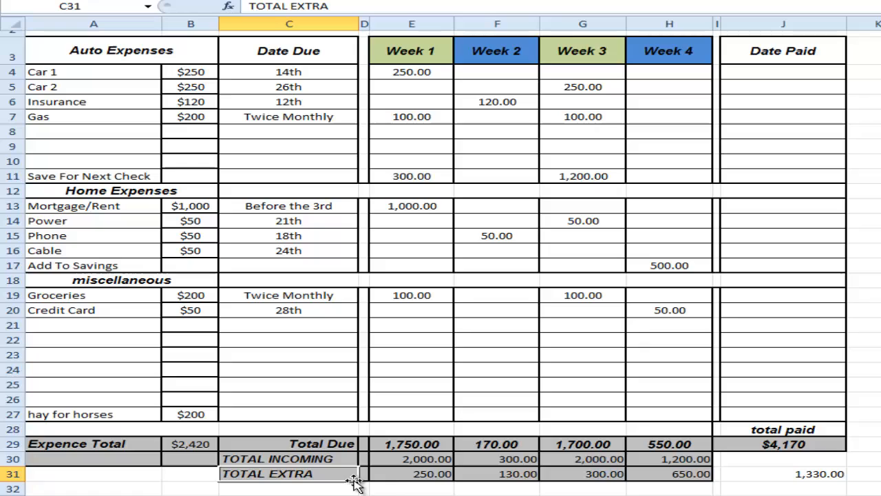
{"action": "left_click", "coordinate": [429, 474]}
{"action": "left_click", "coordinate": [516, 475]}
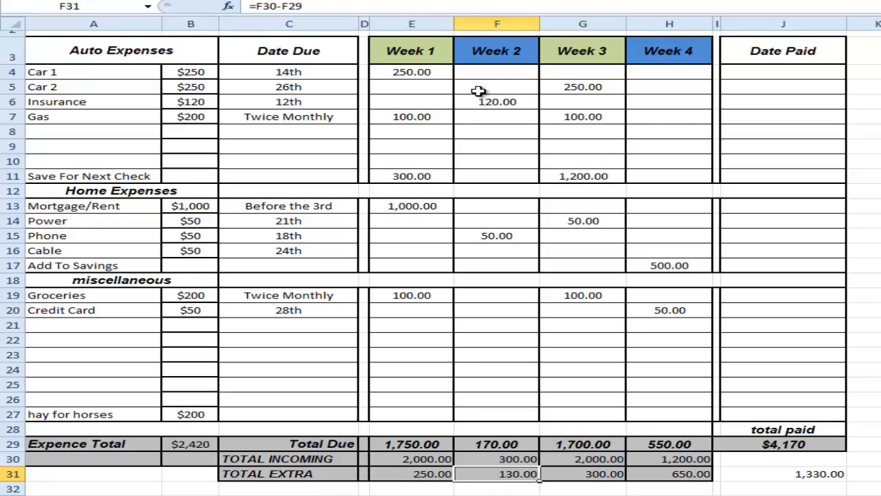
- Set the Week 1 Mortgage/Rent payment in E13 to 2000 and check the Week 1 TOTAL EXTRA
{"action": "left_click", "coordinate": [418, 204]}
{"action": "type", "text": "2000"}
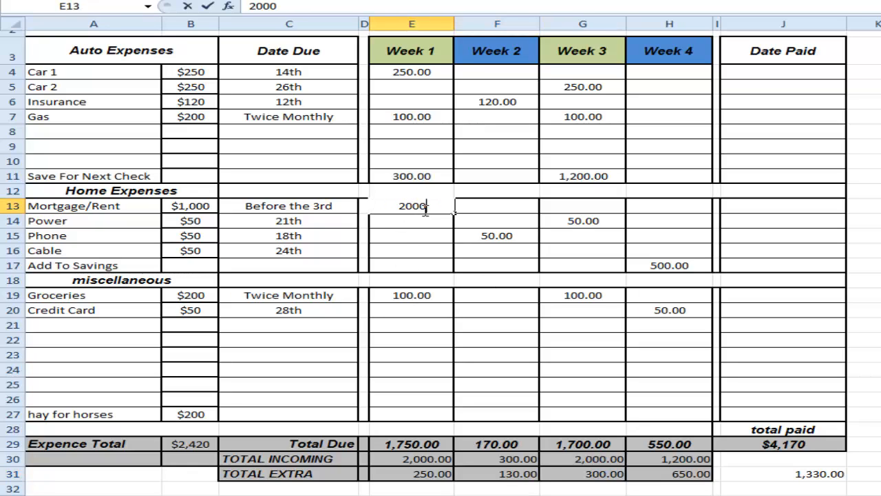
{"action": "left_click", "coordinate": [425, 249]}
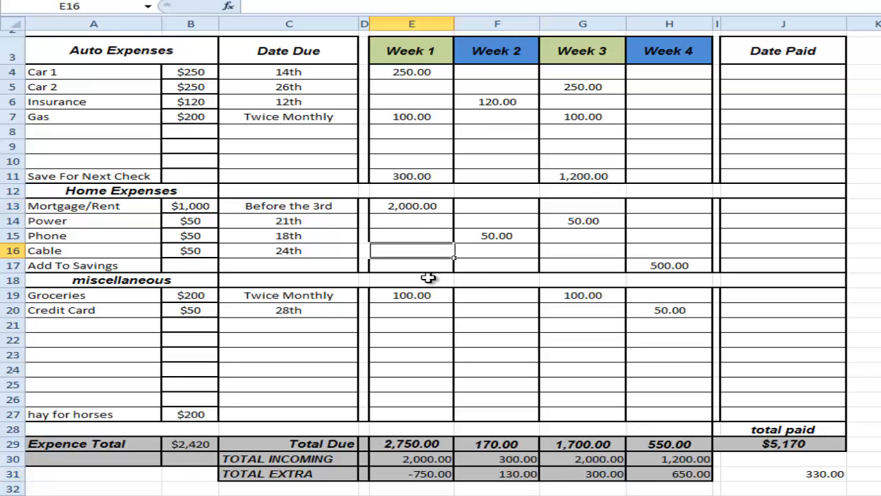
{"action": "left_click", "coordinate": [406, 476]}
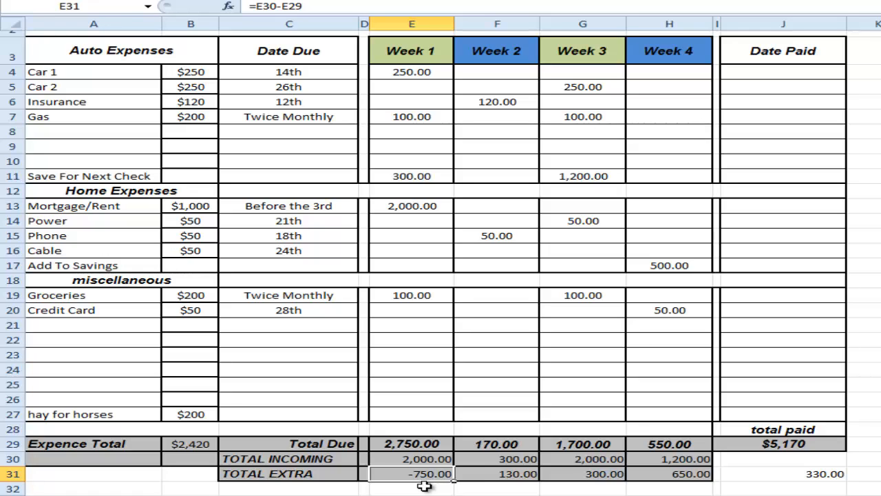
- Set the Week 1 Mortgage/Rent payment in E13 to 100 and check the Week 1 TOTAL EXTRA against Save For Next Check
{"action": "left_click", "coordinate": [410, 206]}
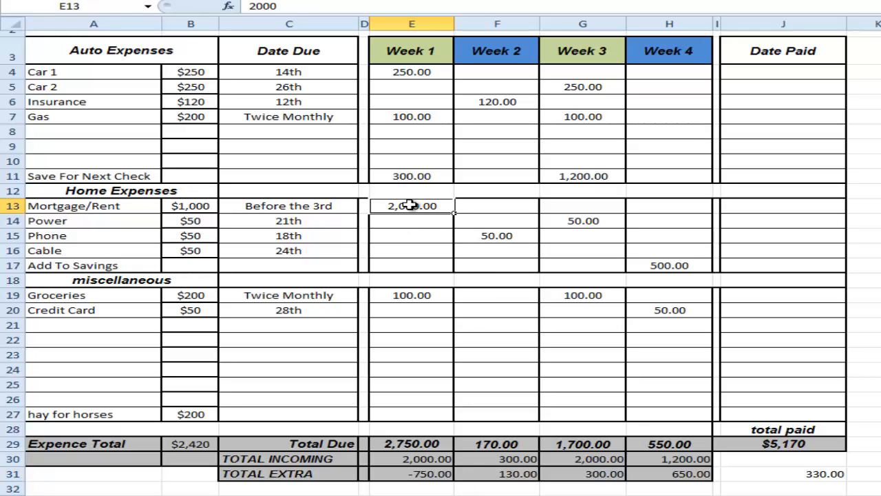
{"action": "type", "text": "100"}
{"action": "left_click", "coordinate": [507, 264]}
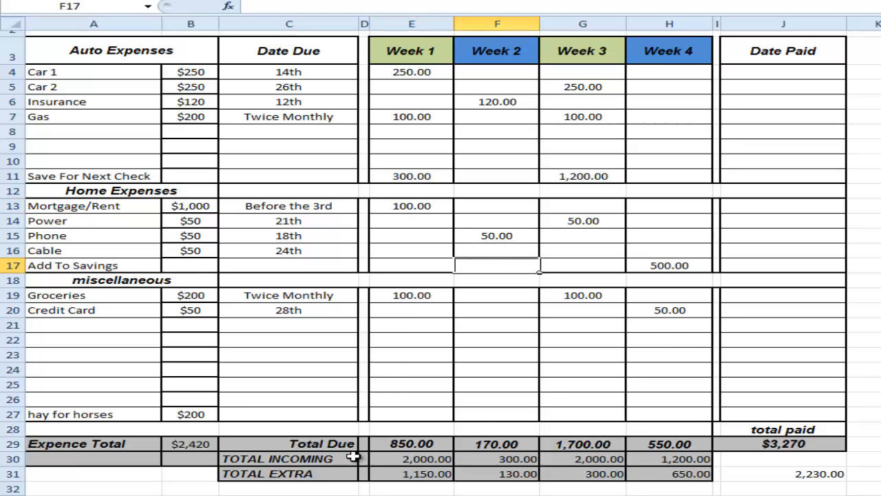
{"action": "left_click", "coordinate": [402, 475]}
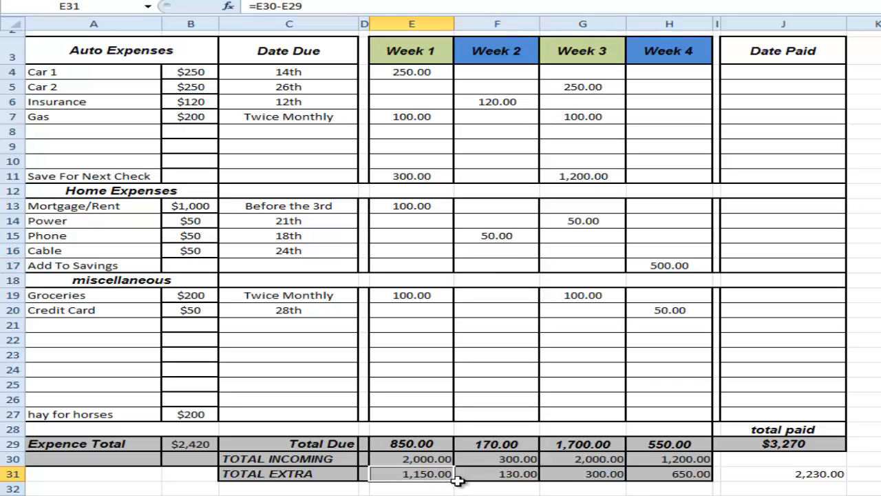
{"action": "left_click", "coordinate": [400, 177]}
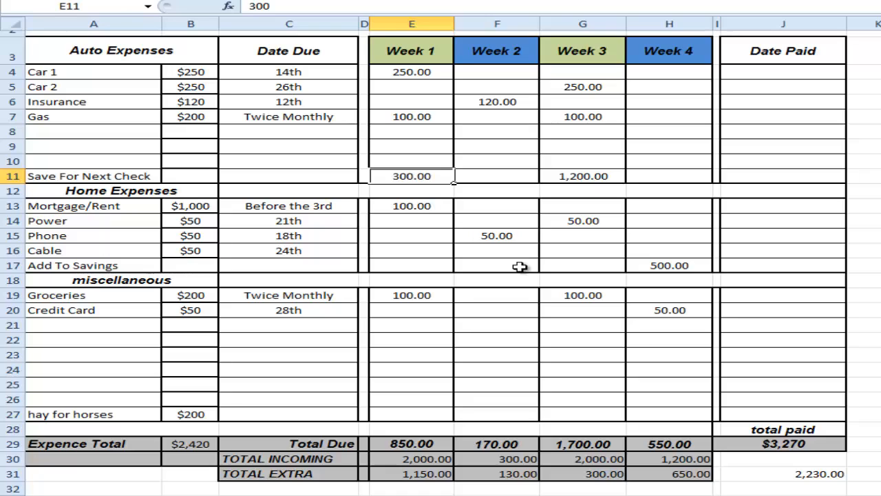
{"action": "left_click", "coordinate": [421, 475]}
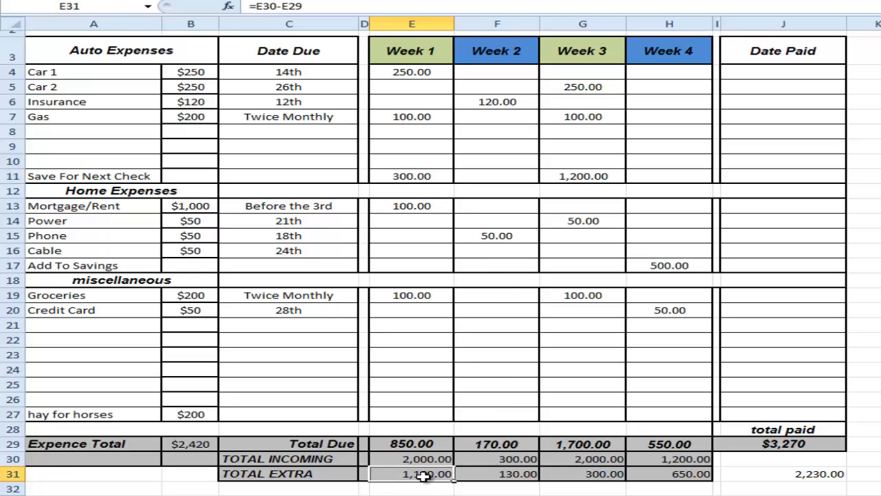
- Review the Groceries and Credit Card entries under miscellaneous and the blank expense and Week 1 cells below them
{"action": "left_click", "coordinate": [49, 295]}
{"action": "left_click", "coordinate": [63, 310]}
{"action": "left_click", "coordinate": [76, 328]}
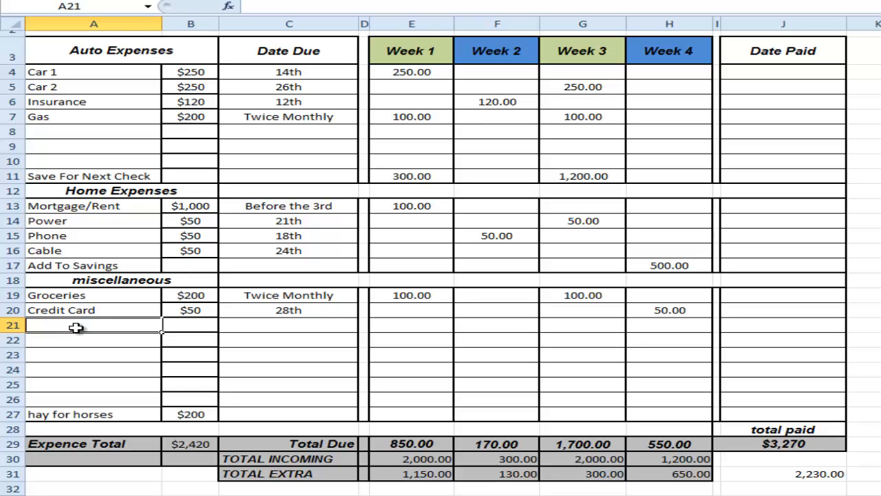
{"action": "left_click", "coordinate": [414, 323]}
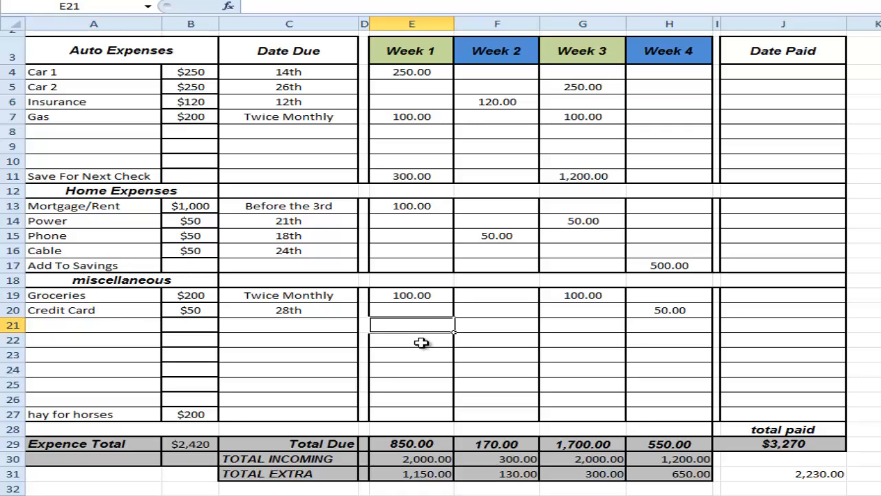
{"action": "left_click", "coordinate": [422, 342]}
{"action": "left_click", "coordinate": [419, 357]}
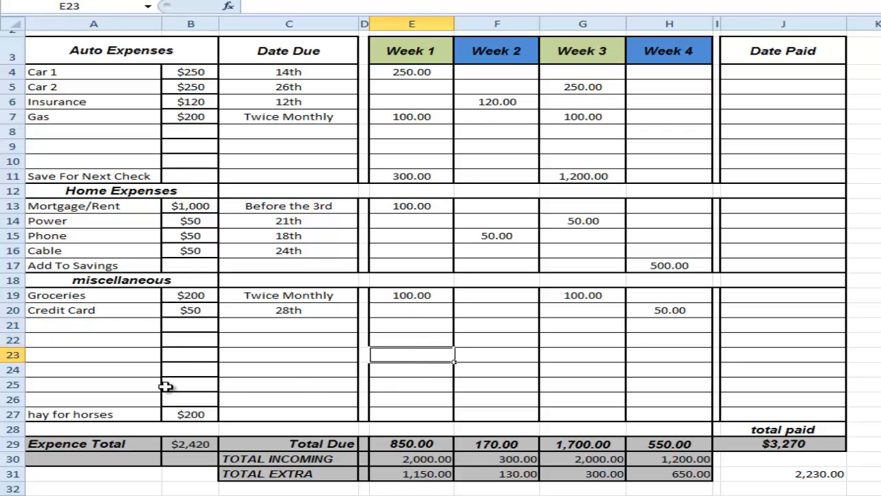
- Add a miscellaneous expense named play in A26 with an amount of 50 in B26
{"action": "left_click", "coordinate": [88, 397]}
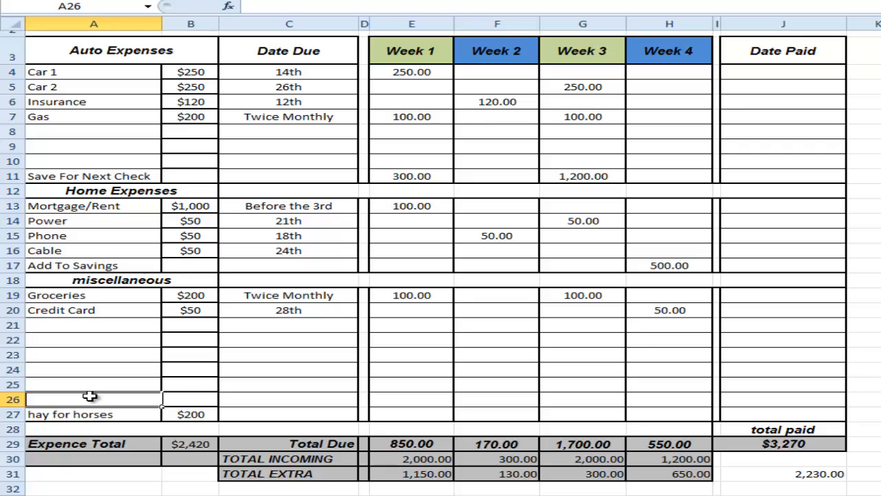
{"action": "type", "text": "pla"}
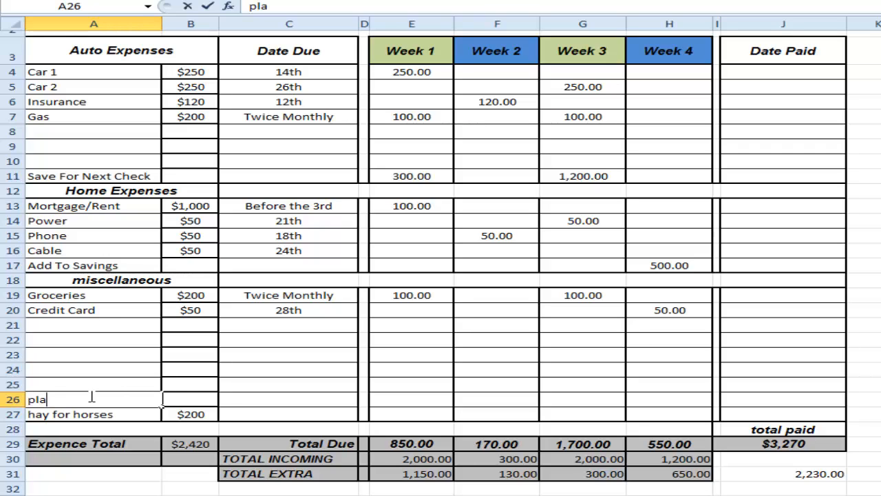
{"action": "type", "text": "y"}
{"action": "left_click", "coordinate": [191, 401]}
{"action": "type", "text": "50"}
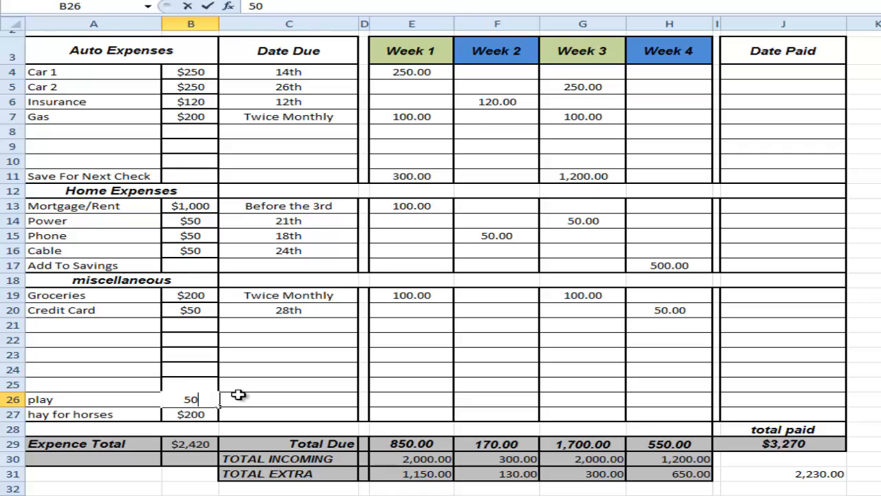
{"action": "left_click", "coordinate": [278, 398]}
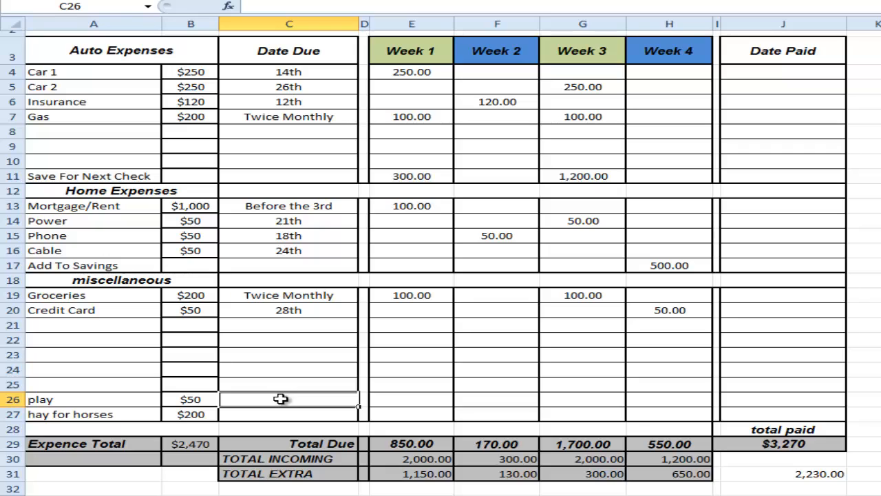
- Enter a Week 1 payment of 50 for the play expense in E26
{"action": "left_click", "coordinate": [433, 403]}
{"action": "type", "text": "5"}
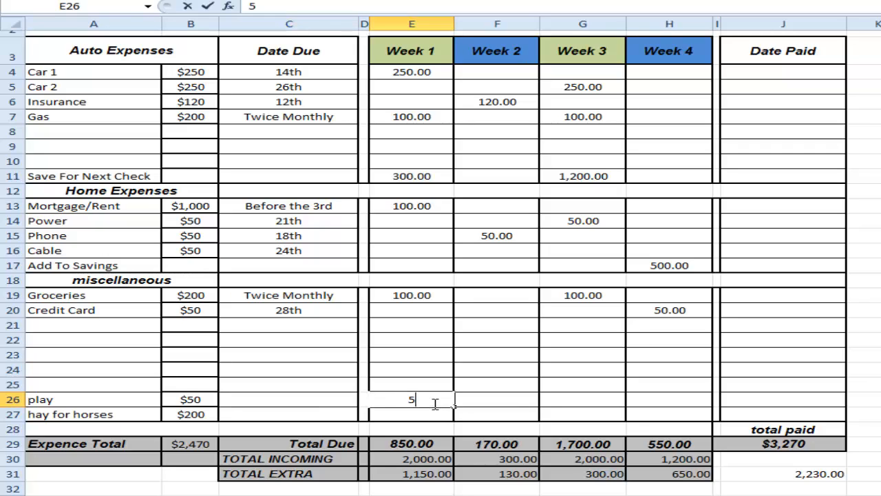
{"action": "type", "text": "0"}
{"action": "left_click", "coordinate": [513, 398]}
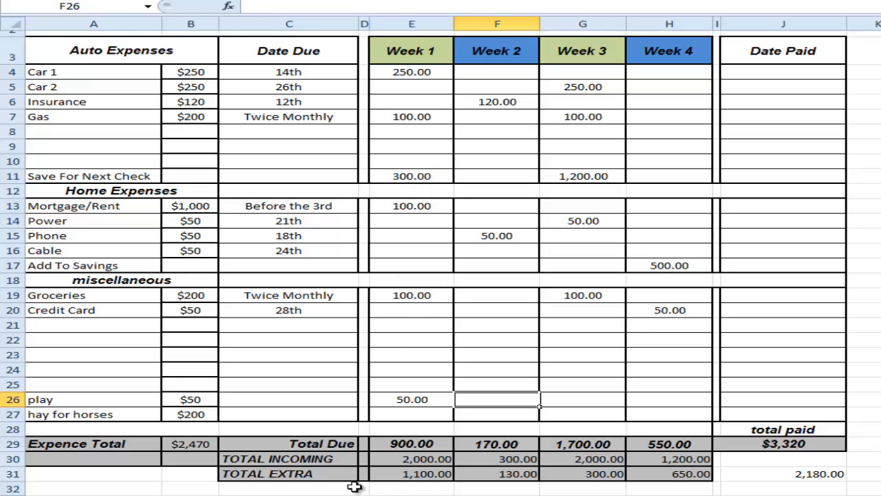
- Set the Week 1 Save For Next Check amount in E11 to 800 and check the Week 1 TOTAL EXTRA
{"action": "left_click", "coordinate": [424, 473]}
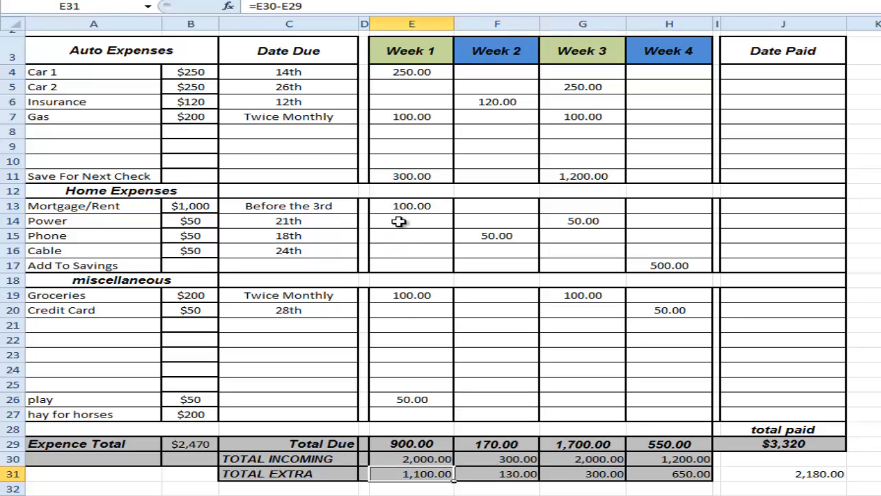
{"action": "left_click", "coordinate": [418, 177]}
{"action": "type", "text": "800"}
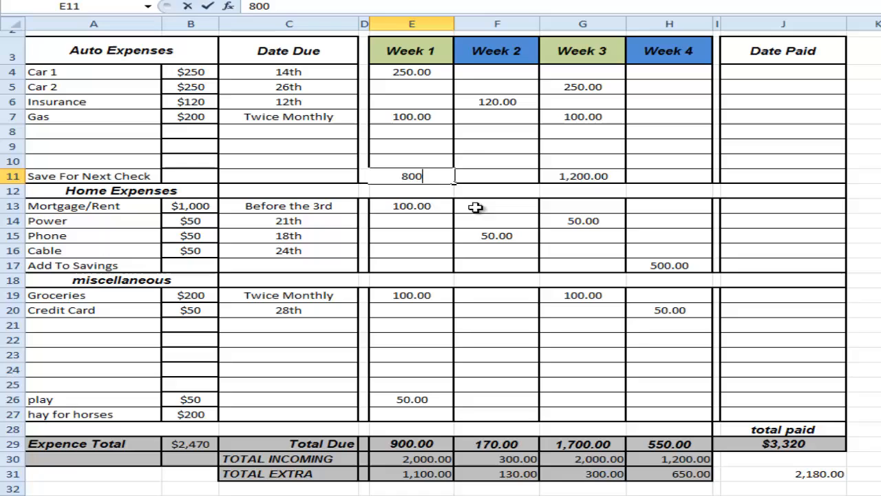
{"action": "left_click", "coordinate": [476, 208]}
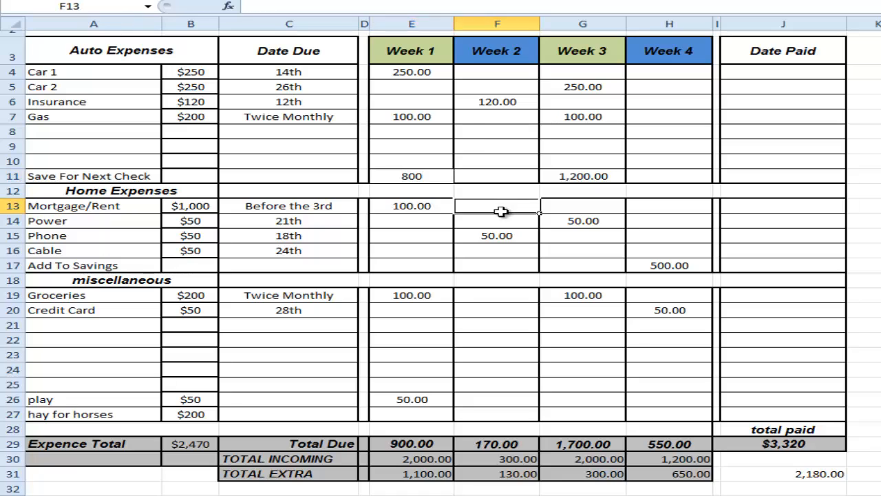
{"action": "left_click", "coordinate": [428, 474]}
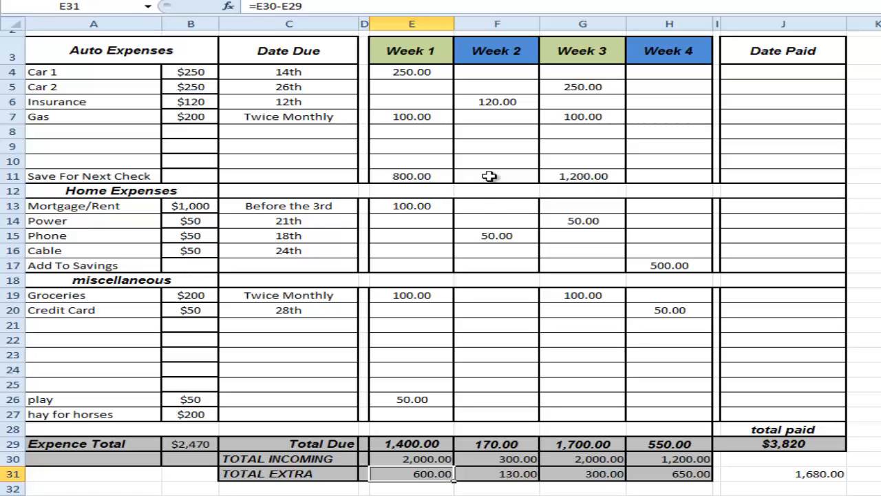
- Set the Week 2 TOTAL INCOMING in F30 to 800 to match the Week 1 savings, and check the Week 2 TOTAL EXTRA
{"action": "left_click", "coordinate": [515, 460]}
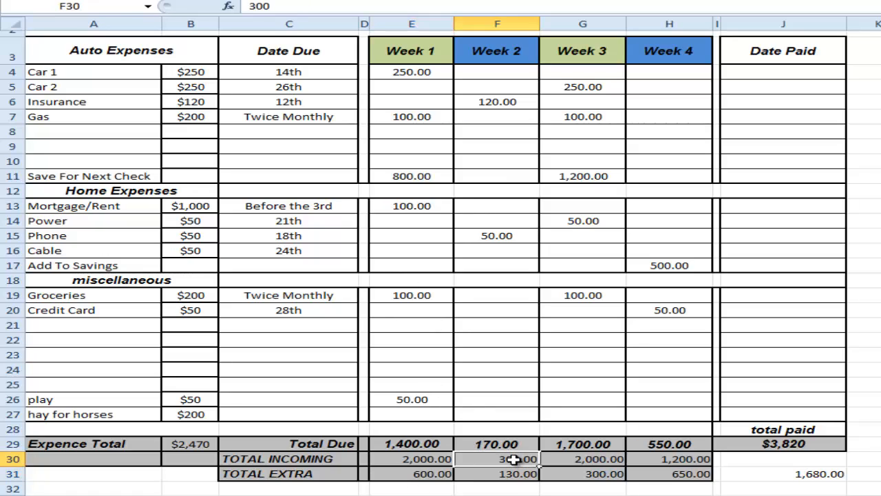
{"action": "left_click", "coordinate": [411, 184]}
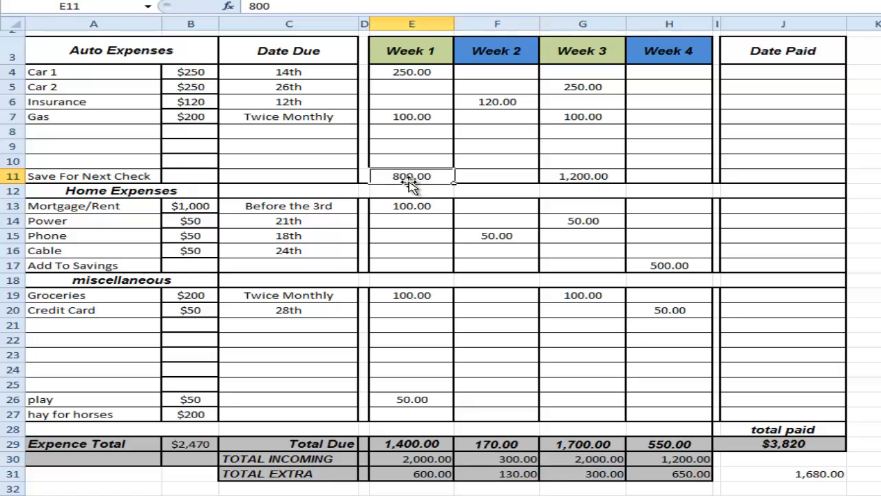
{"action": "left_click", "coordinate": [518, 460]}
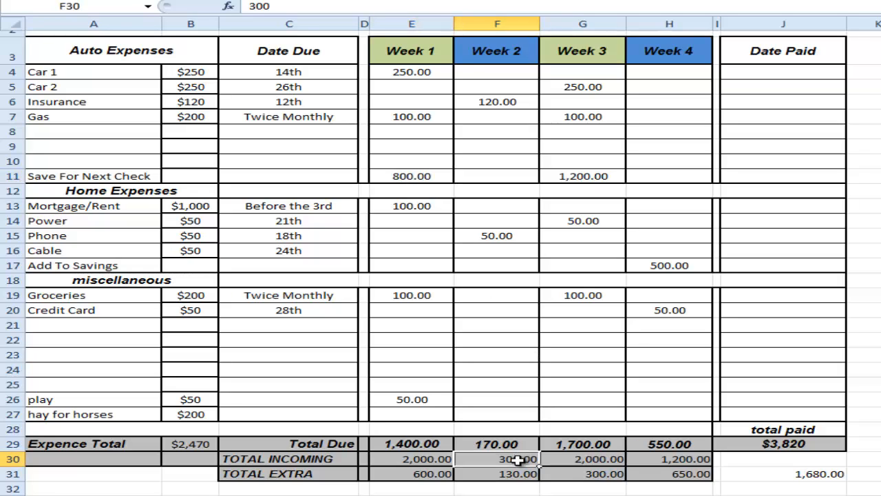
{"action": "type", "text": "800"}
{"action": "left_click", "coordinate": [568, 420]}
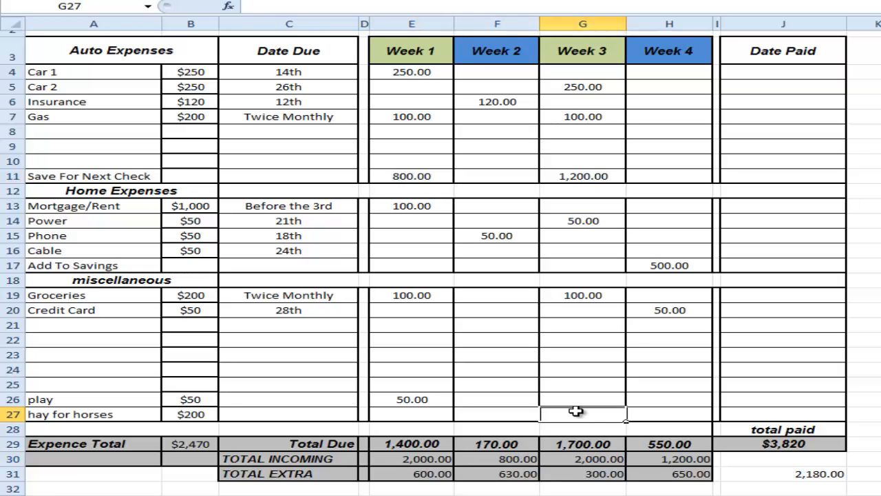
{"action": "left_click", "coordinate": [521, 474]}
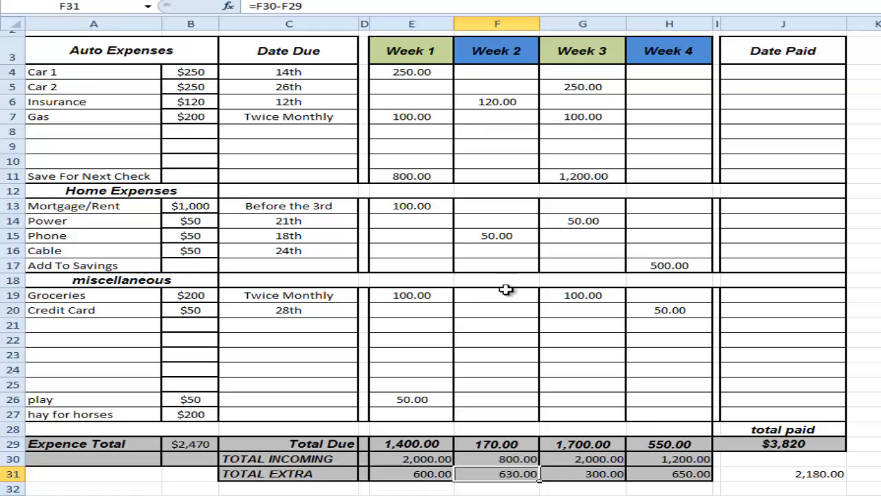
- Enter 300 as the Week 2 Save For Next Check amount in F11
{"action": "left_click", "coordinate": [489, 181]}
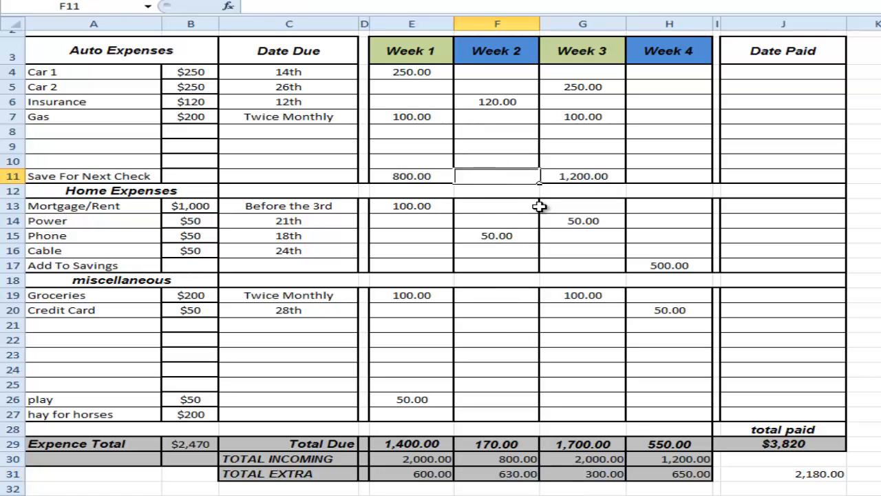
{"action": "type", "text": "300"}
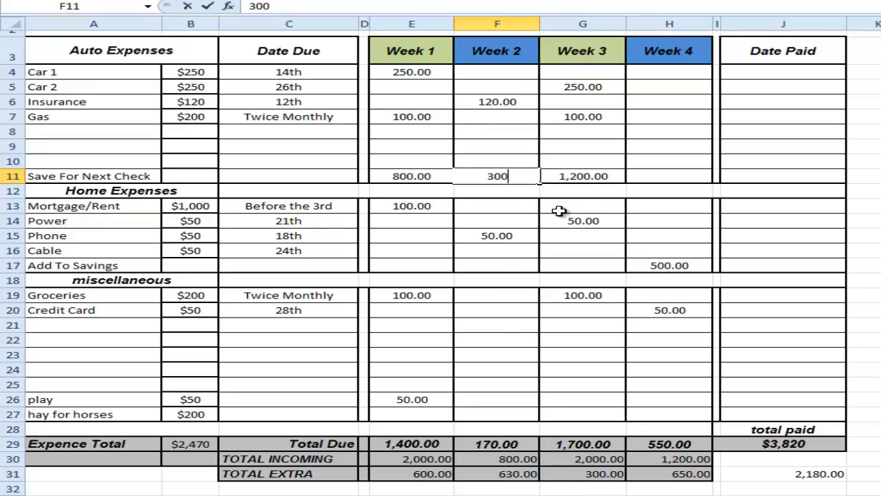
{"action": "left_click", "coordinate": [581, 234]}
- Set the Week 3 TOTAL INCOMING in G30 to 2300, and compare the Week 3 Save For Next Check with the Week 4 TOTAL INCOMING
{"action": "left_click", "coordinate": [593, 459]}
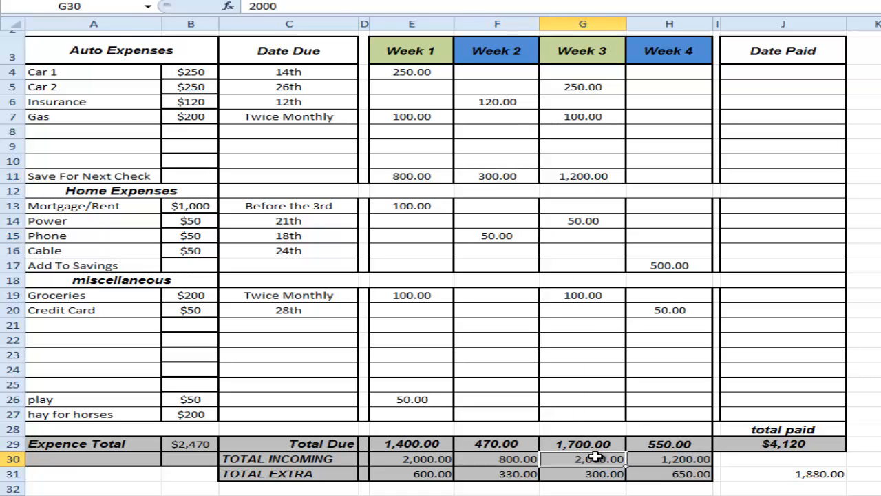
{"action": "left_click", "coordinate": [508, 180]}
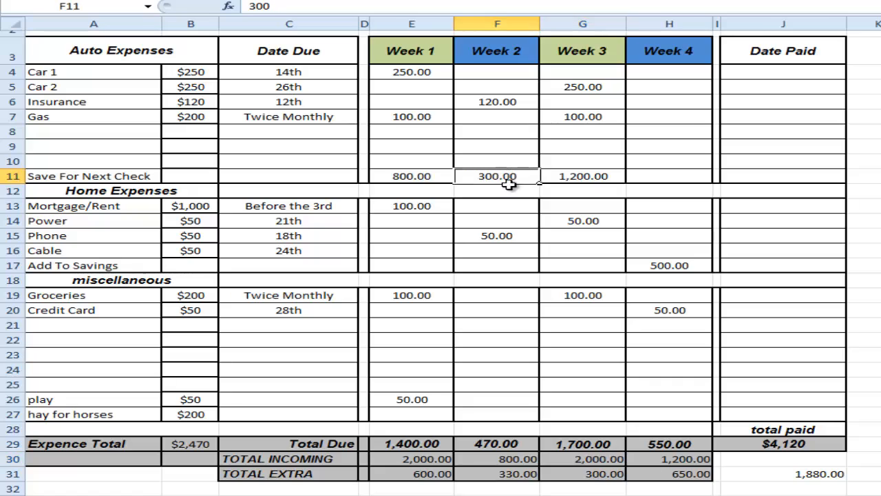
{"action": "left_click", "coordinate": [601, 458]}
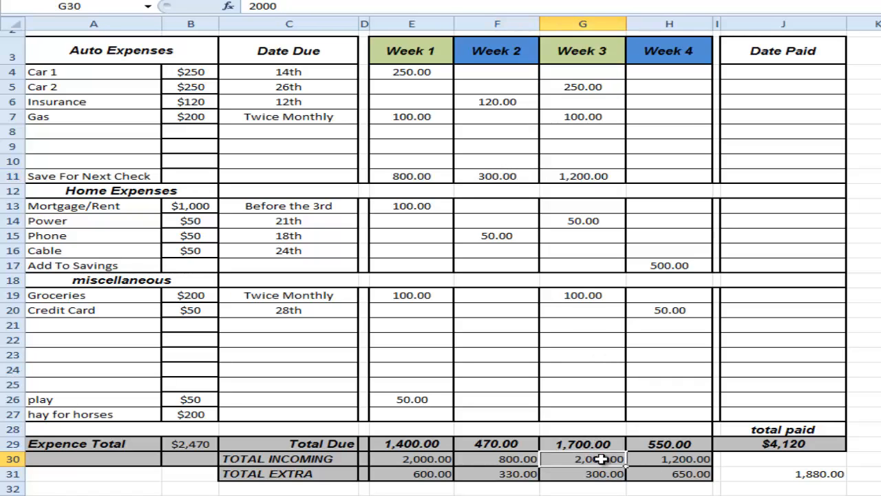
{"action": "type", "text": "2,300"}
{"action": "left_click", "coordinate": [604, 473]}
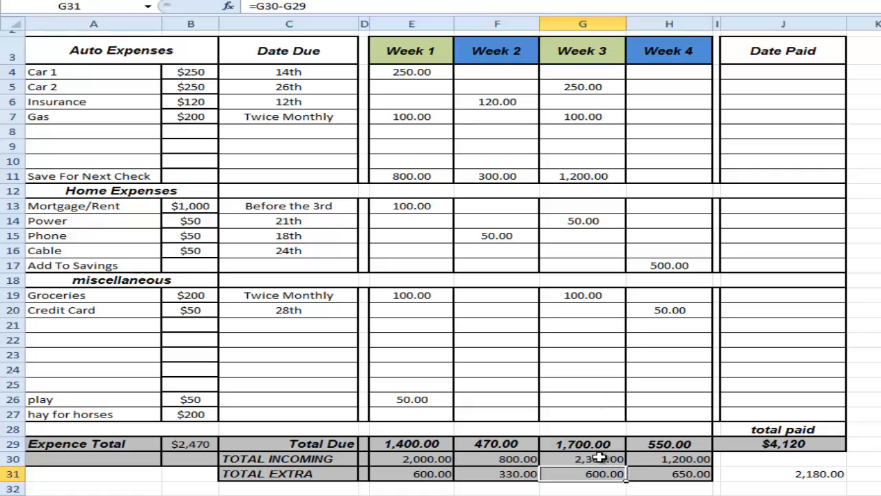
{"action": "left_click", "coordinate": [594, 177]}
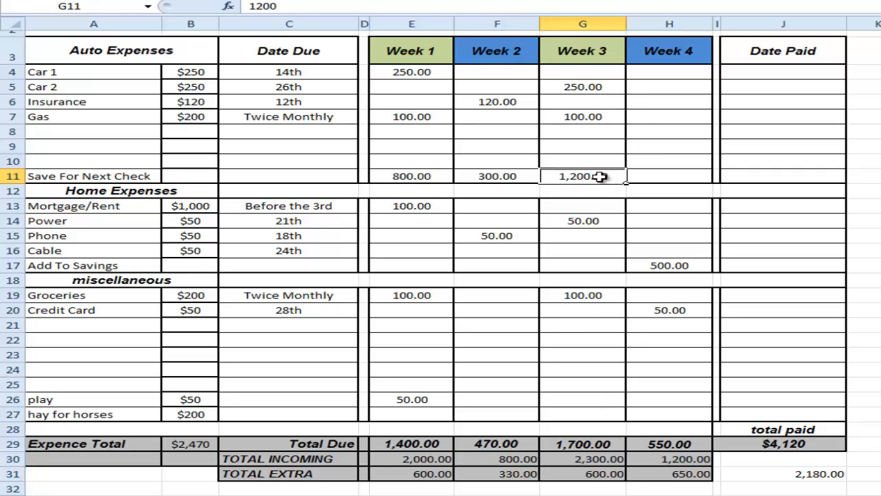
{"action": "left_click", "coordinate": [682, 456]}
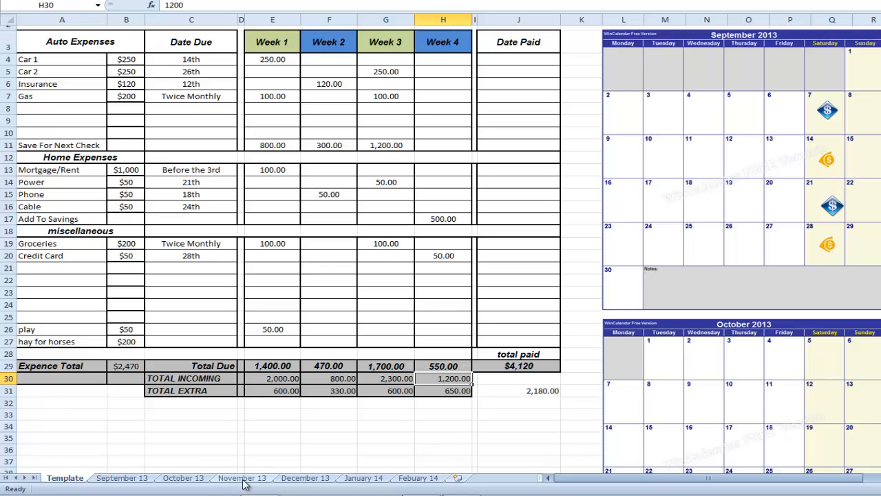
- Look through the September 13, October 13 and November 13 sheets and return to the Template sheet
{"action": "left_click", "coordinate": [124, 478]}
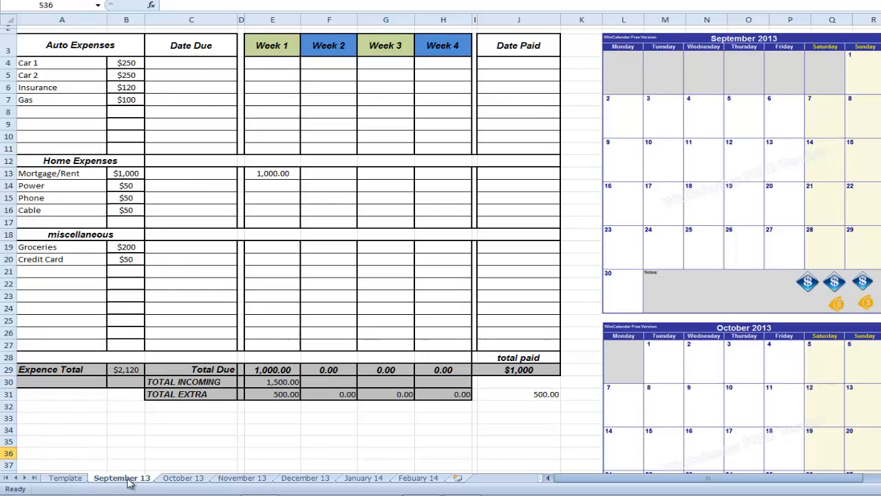
{"action": "left_click", "coordinate": [182, 478]}
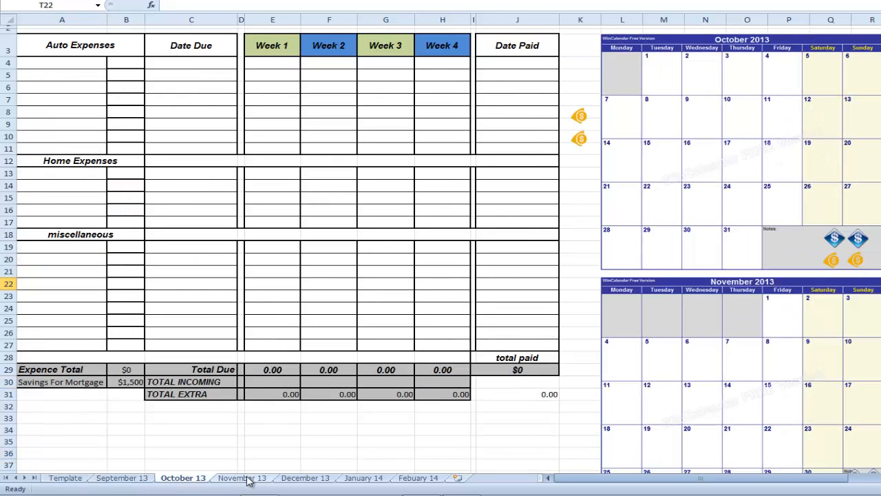
{"action": "left_click", "coordinate": [246, 478]}
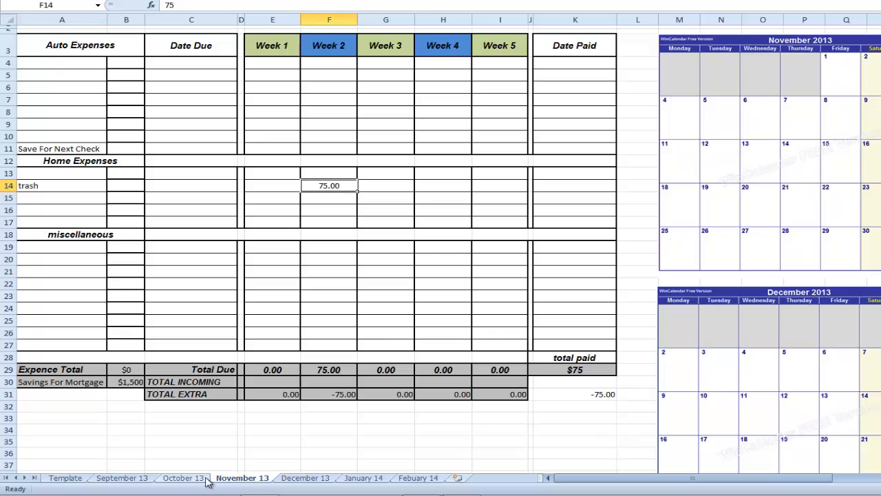
{"action": "left_click", "coordinate": [141, 480]}
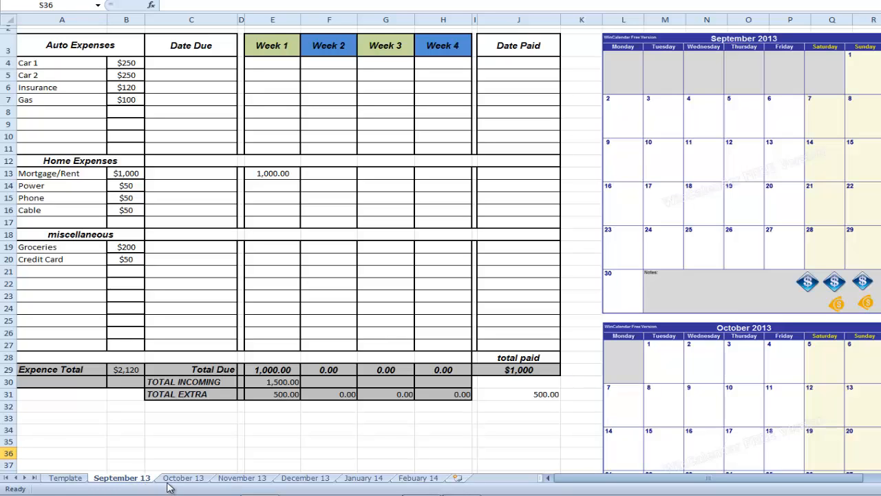
{"action": "left_click", "coordinate": [67, 478]}
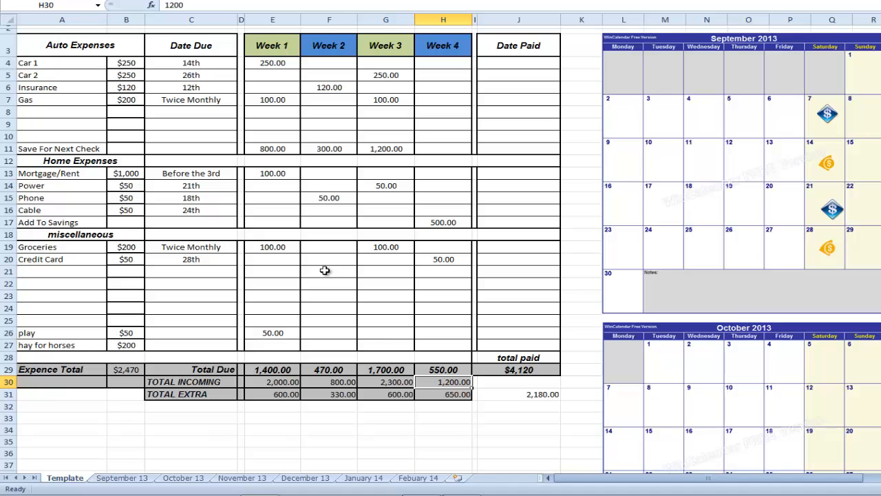
{"action": "mouse_move", "coordinate": [507, 478]}
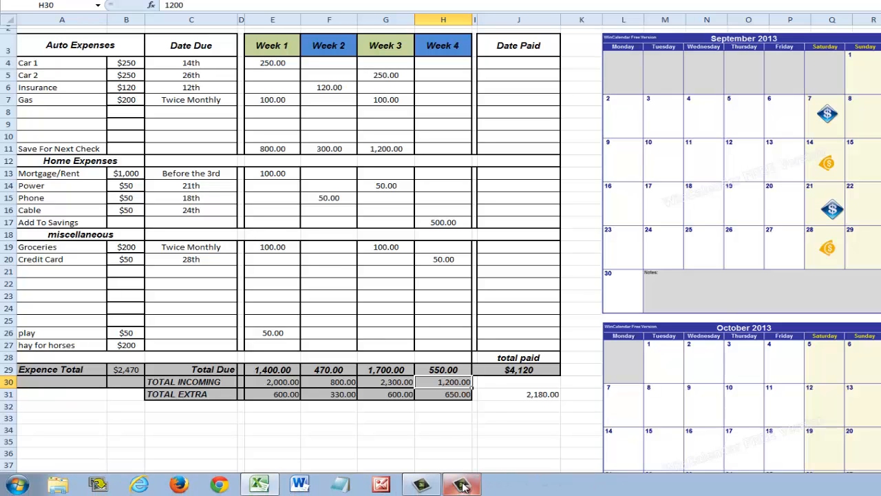
{"action": "mouse_move", "coordinate": [463, 486]}
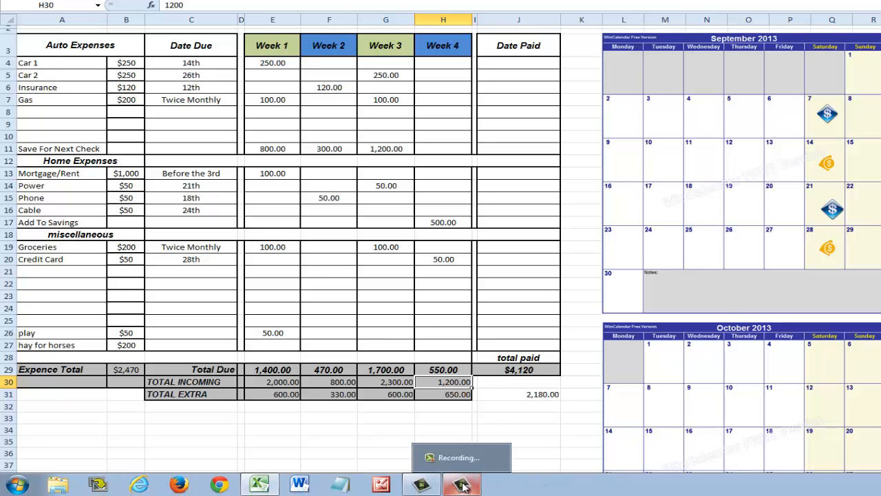